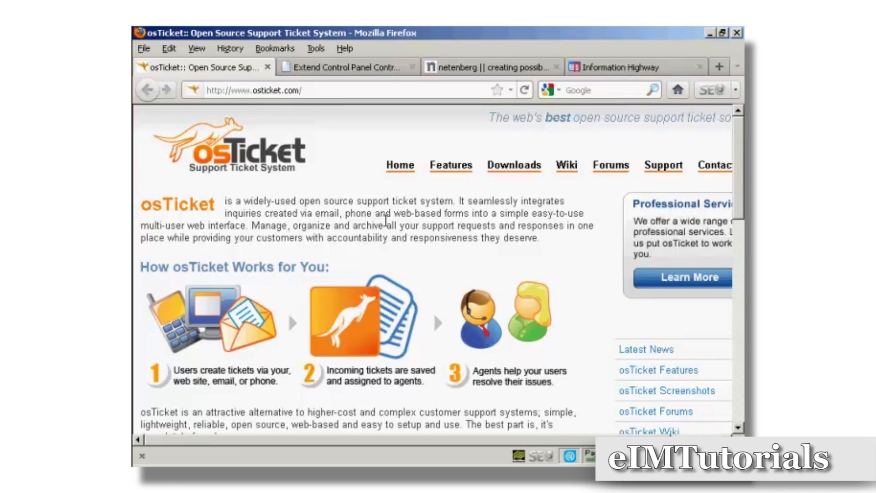
Step: Go from the Fantastico script list to Plesk's Help desk installers, showing osTicket v1.3.0
{"action": "left_click", "coordinate": [480, 68]}
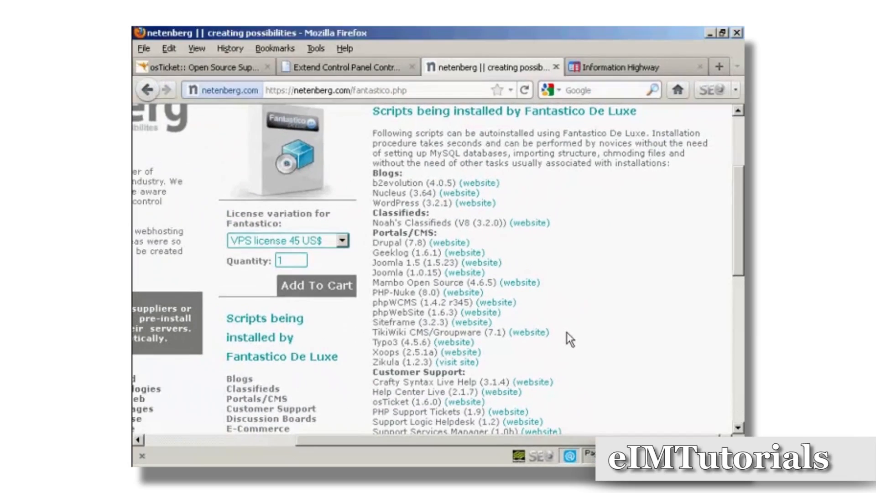
{"action": "left_click", "coordinate": [648, 66]}
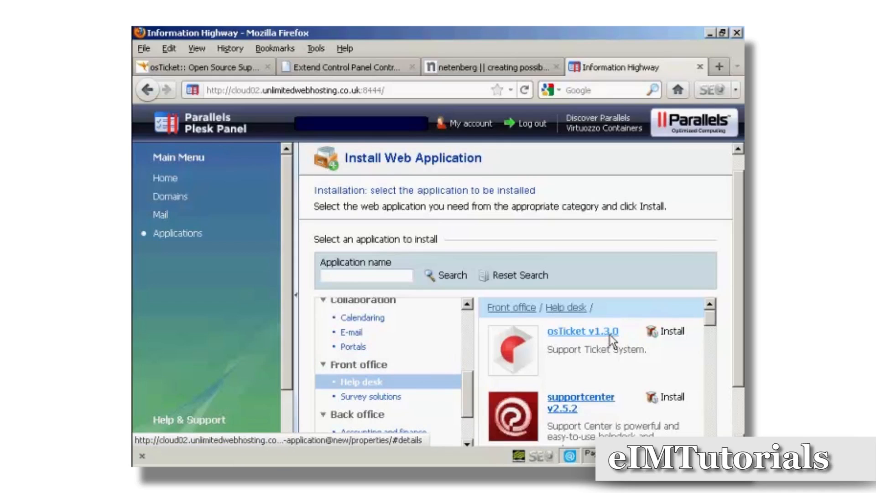
Step: Open the osTicket installation page from the Extend Control Panel catalogue
{"action": "left_click", "coordinate": [353, 67]}
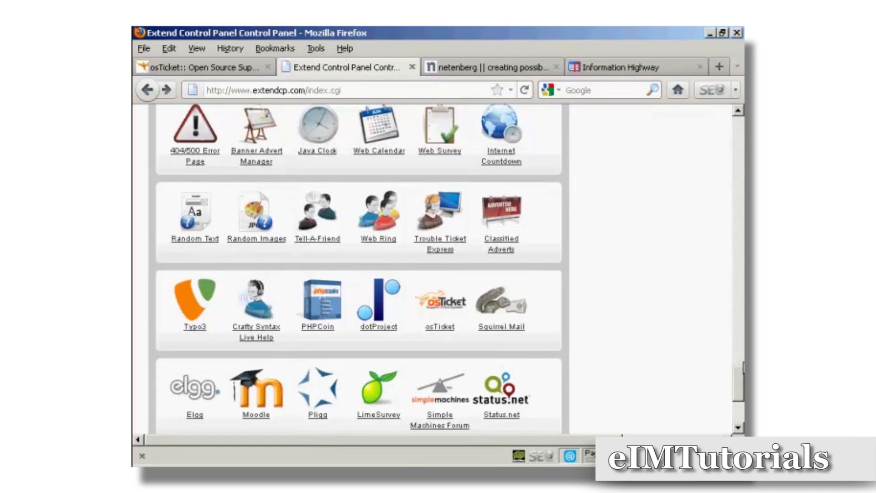
{"action": "mouse_move", "coordinate": [739, 379]}
{"action": "left_mouse_down"}
{"action": "mouse_move", "coordinate": [739, 308]}
{"action": "mouse_move", "coordinate": [740, 384]}
{"action": "left_mouse_up"}
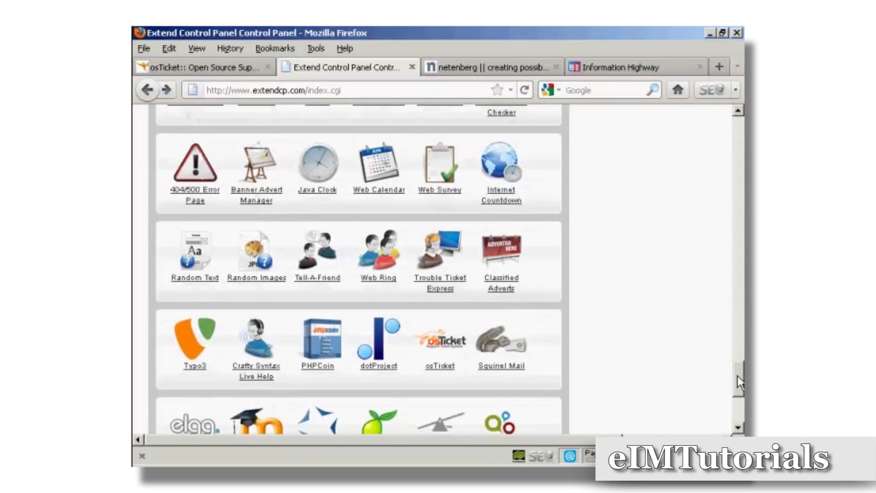
{"action": "left_click", "coordinate": [444, 371]}
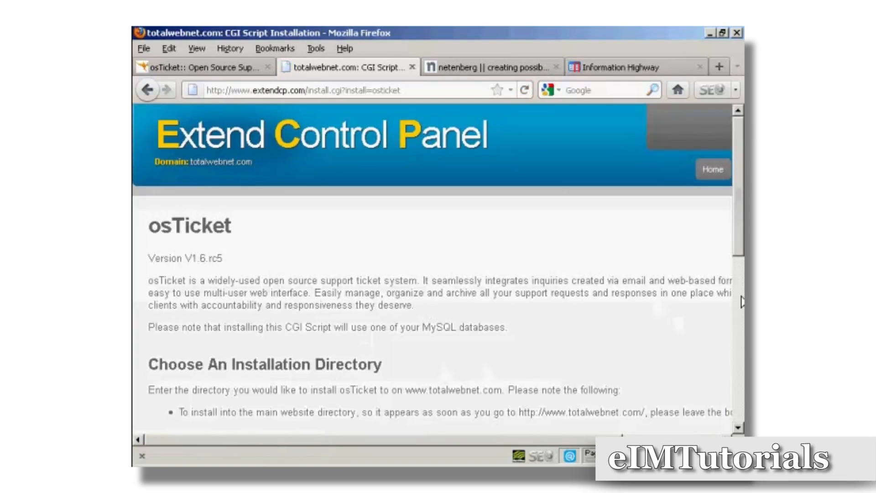
Step: Install osTicket into the blog/helpdesk directory
{"action": "left_click_drag", "start_coordinate": [739, 158], "coordinate": [737, 236]}
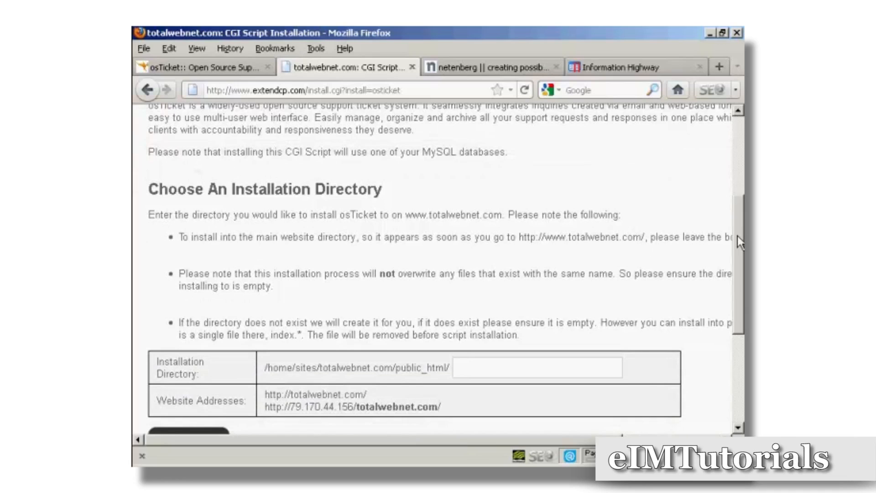
{"action": "left_click_drag", "start_coordinate": [738, 236], "coordinate": [738, 273]}
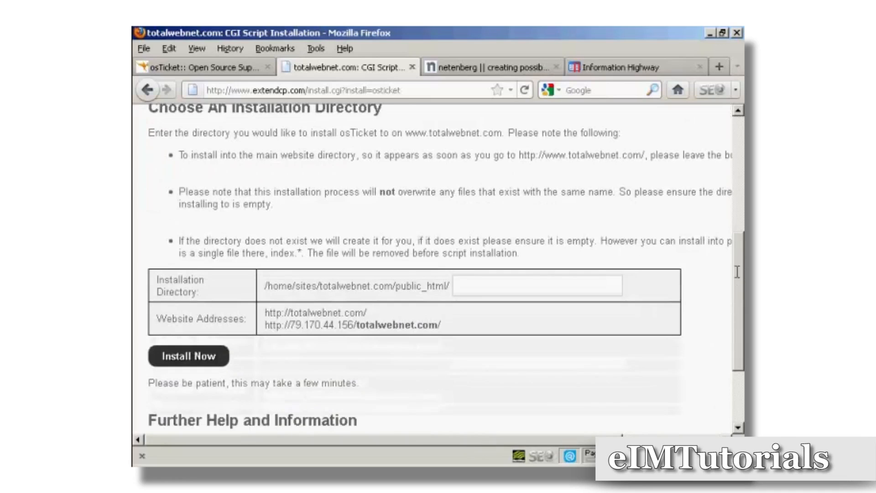
{"action": "left_click", "coordinate": [458, 286]}
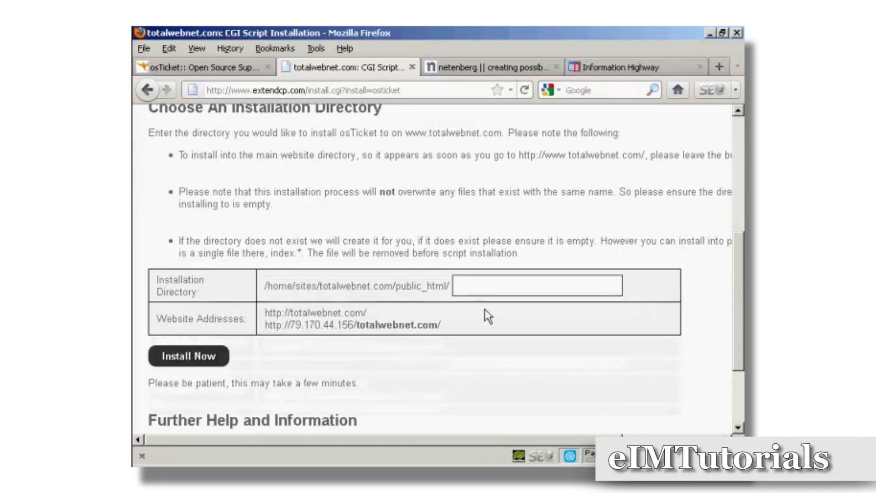
{"action": "type", "text": "b"}
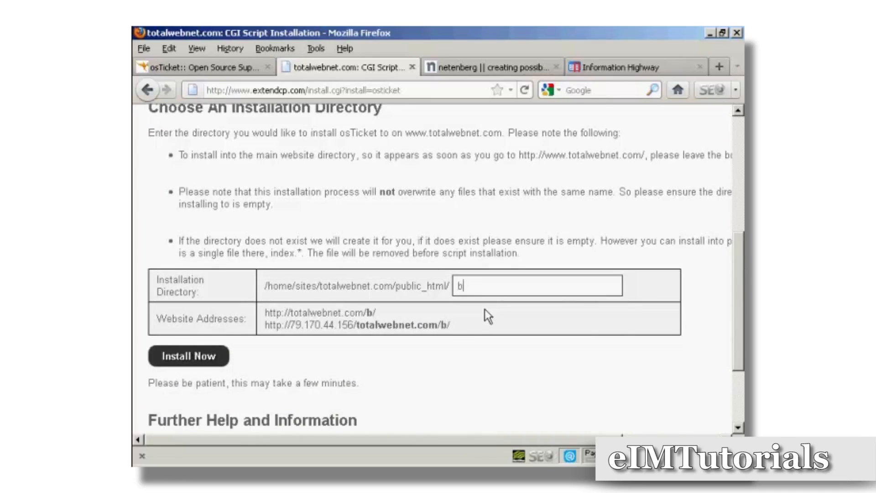
{"action": "type", "text": "log/help"}
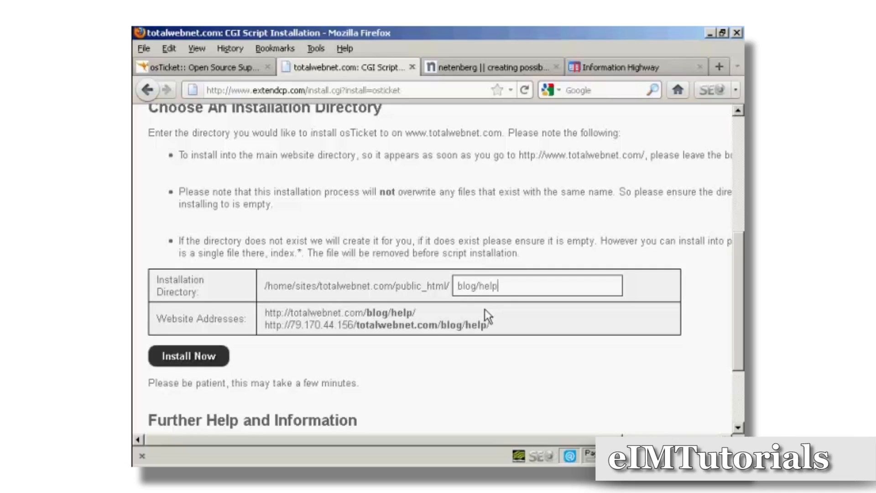
{"action": "type", "text": "desk"}
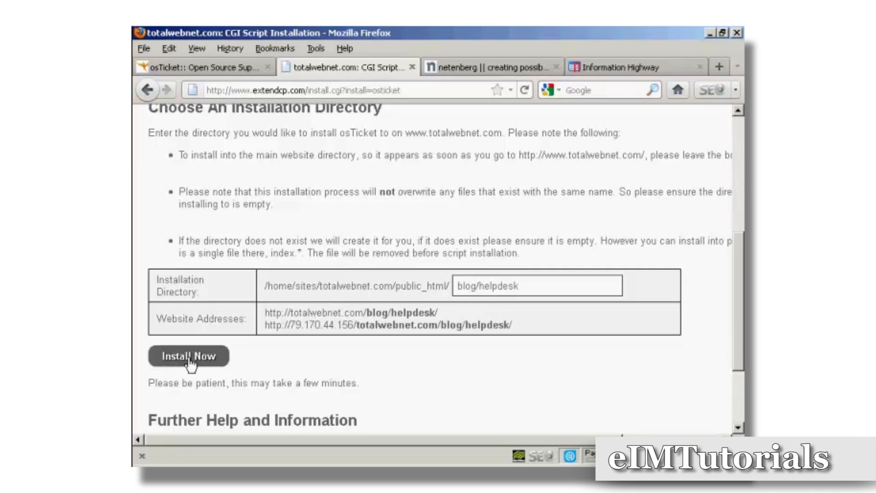
{"action": "left_click", "coordinate": [211, 360]}
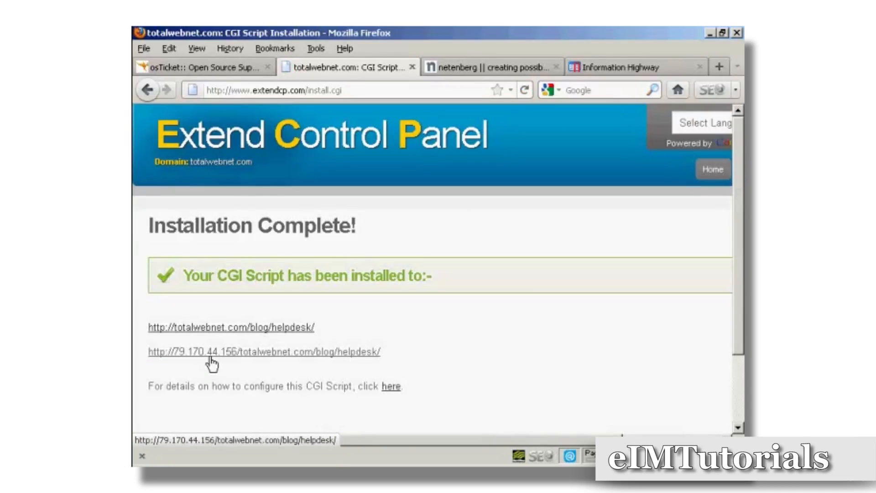
Step: Read the configuration instructions, then open totalwebnet.com/blog/helpdesk/ to launch the osTicket installer
{"action": "scroll", "coordinate": [456, 337], "scroll_direction": "down", "scroll_amount": 3}
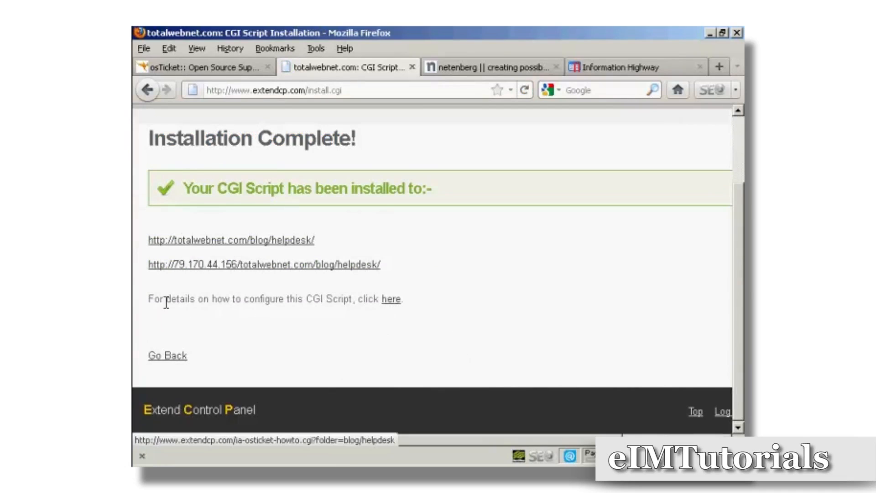
{"action": "left_click", "coordinate": [392, 306]}
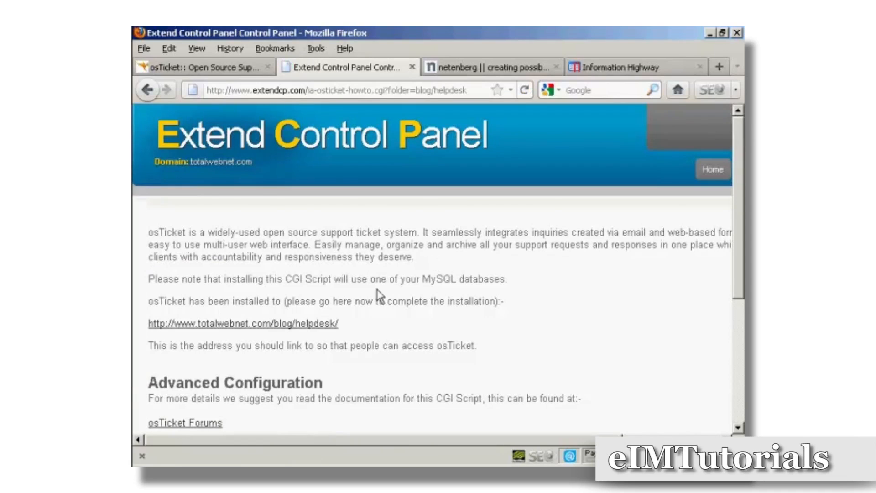
{"action": "scroll", "coordinate": [378, 291], "scroll_direction": "down", "scroll_amount": 5}
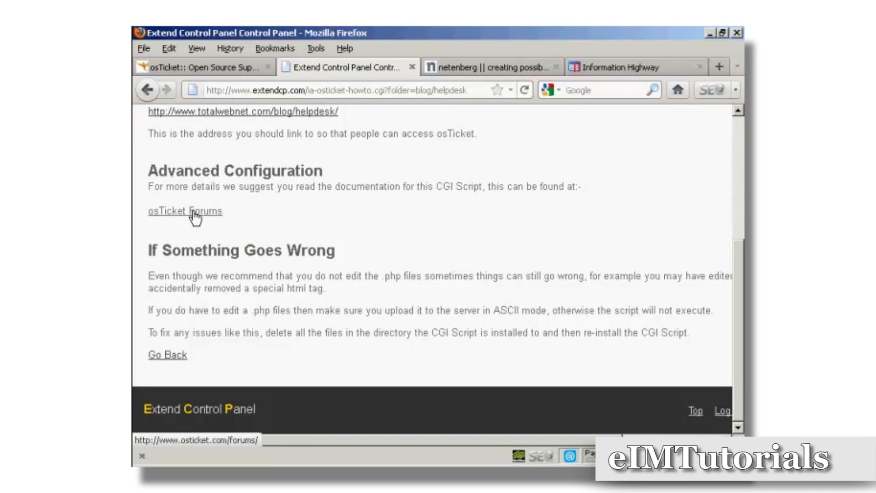
{"action": "scroll", "coordinate": [365, 235], "scroll_direction": "up", "scroll_amount": 6}
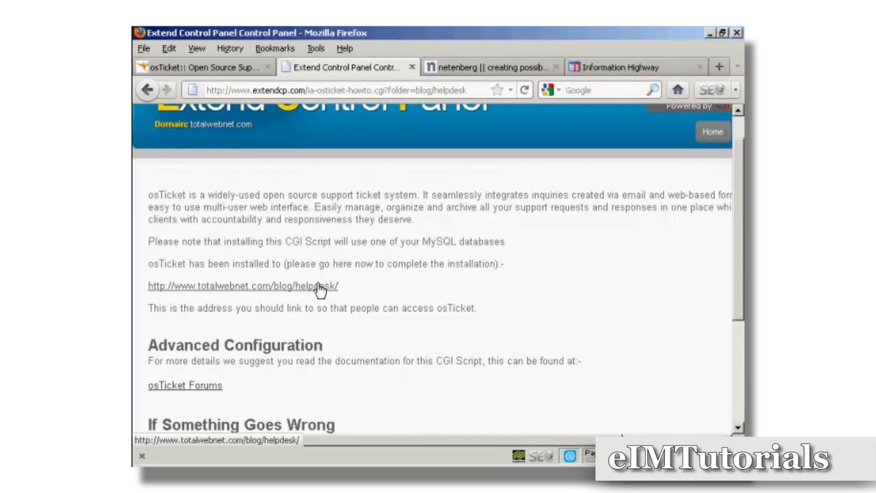
{"action": "left_click", "coordinate": [311, 288]}
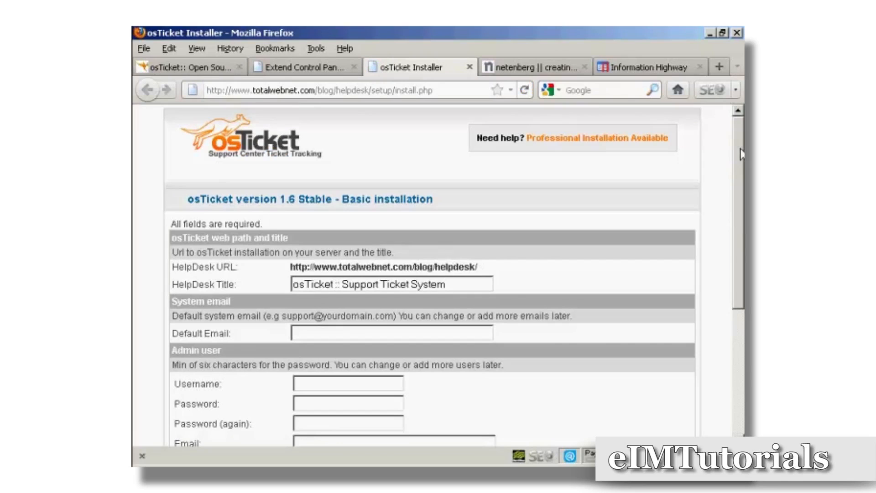
Step: Change the HelpDesk Title to 'Help Desk'
{"action": "left_click_drag", "start_coordinate": [742, 154], "coordinate": [741, 201]}
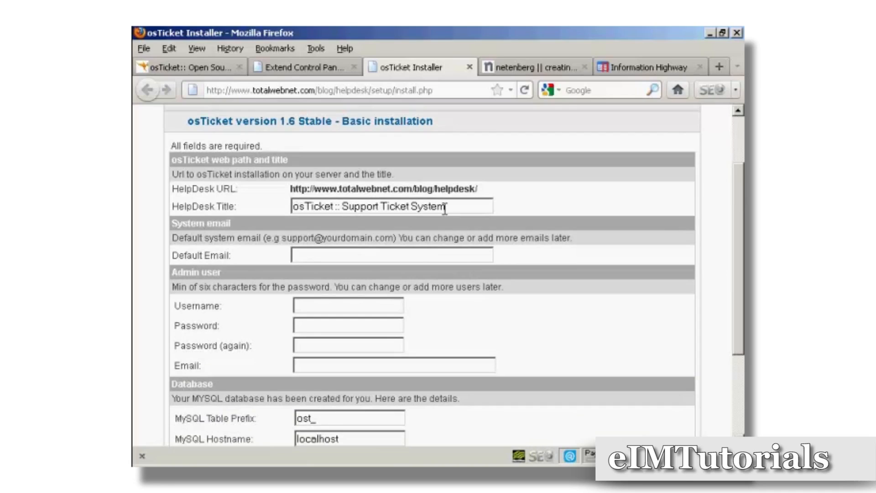
{"action": "left_click_drag", "start_coordinate": [445, 207], "coordinate": [271, 209]}
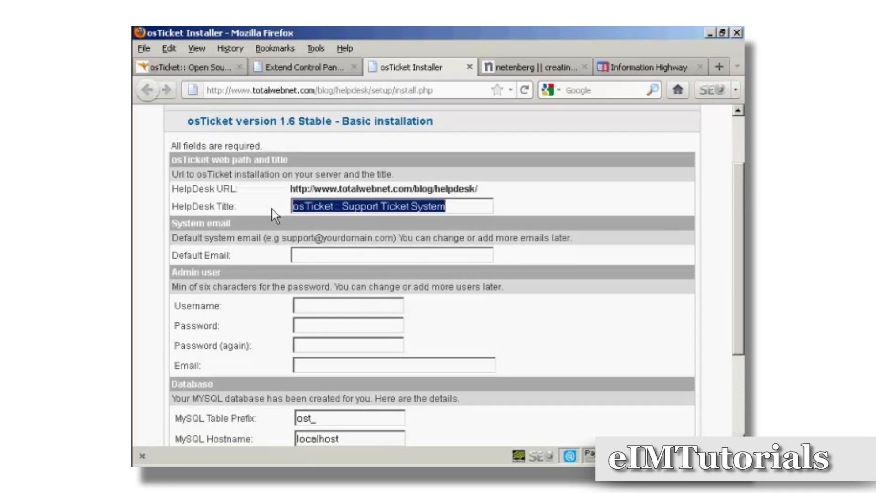
{"action": "type", "text": "Help Desk"}
Step: Enter the default system e-mail address in the installer form
{"action": "left_click", "coordinate": [312, 255]}
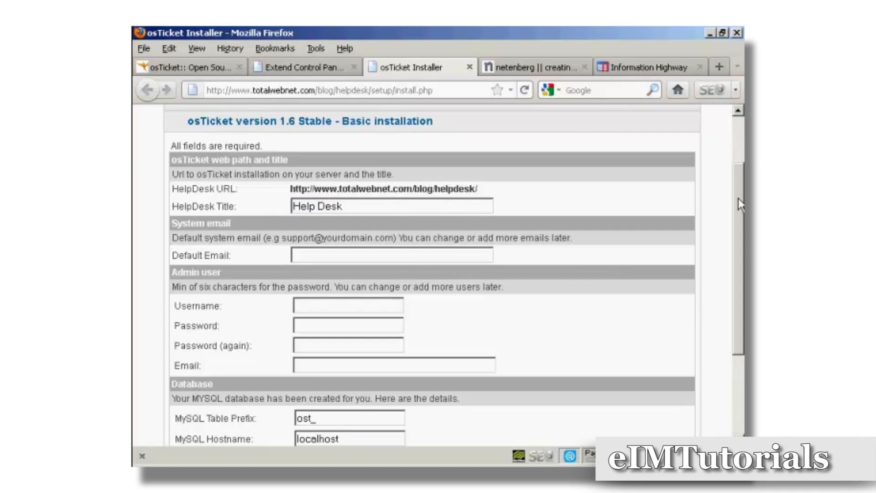
{"action": "scroll", "coordinate": [738, 198], "scroll_direction": "down", "scroll_amount": 1}
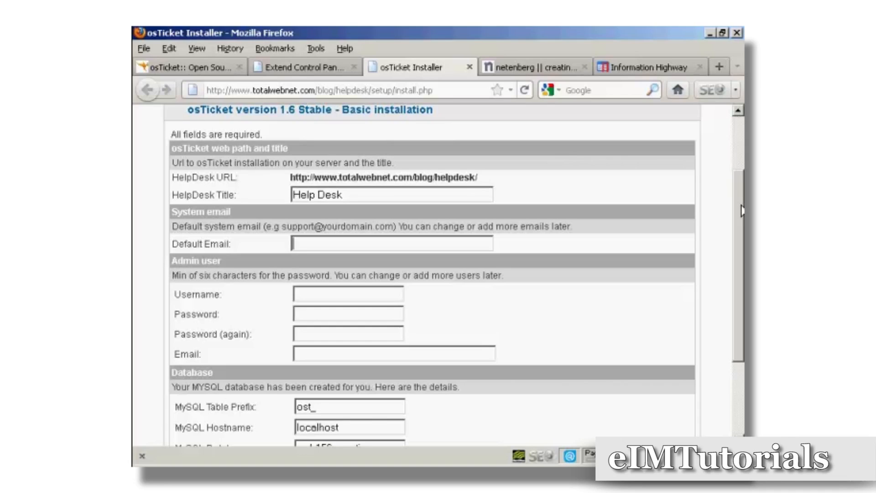
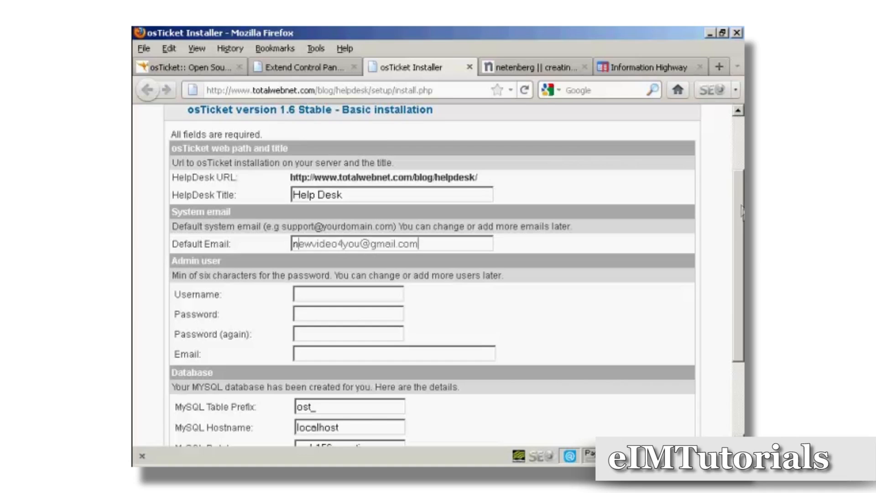
{"action": "scroll", "coordinate": [742, 228], "scroll_direction": "down", "scroll_amount": 2}
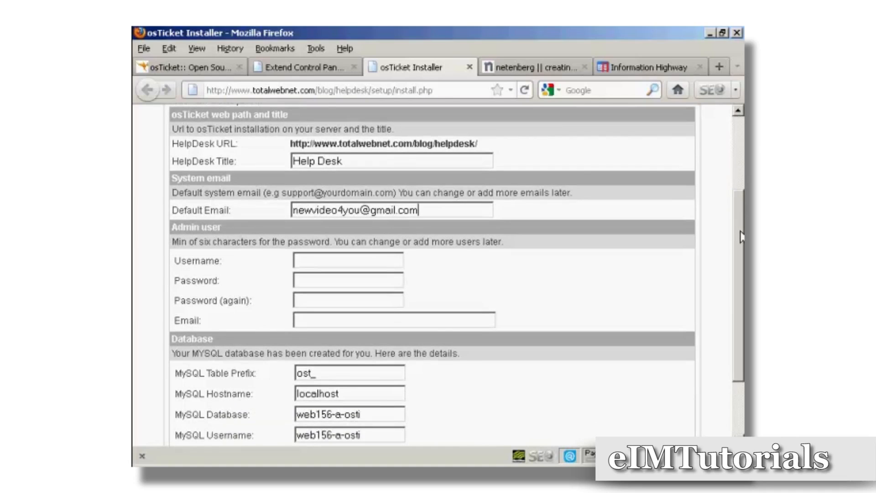
{"action": "scroll", "coordinate": [742, 238], "scroll_direction": "down", "scroll_amount": 1}
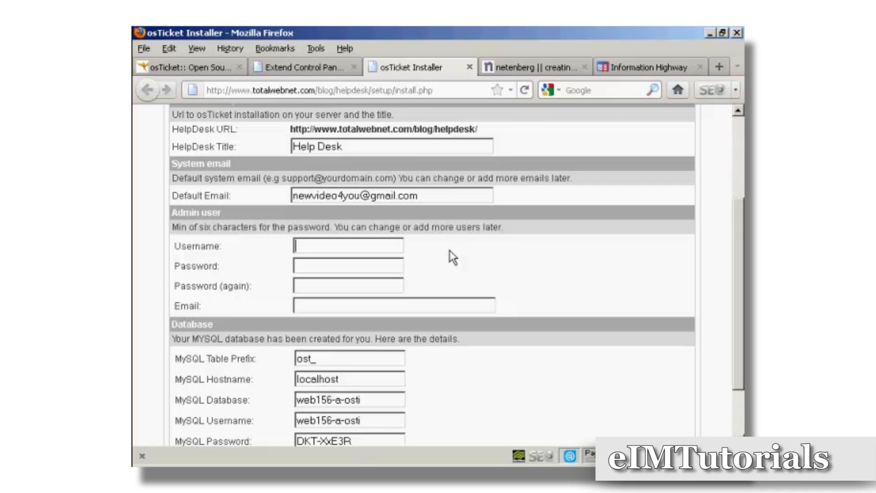
Step: Enter the admin username and paste the admin password into both password fields
{"action": "left_click", "coordinate": [309, 264]}
{"action": "key", "text": "ctrl+v"}
{"action": "left_click", "coordinate": [312, 285]}
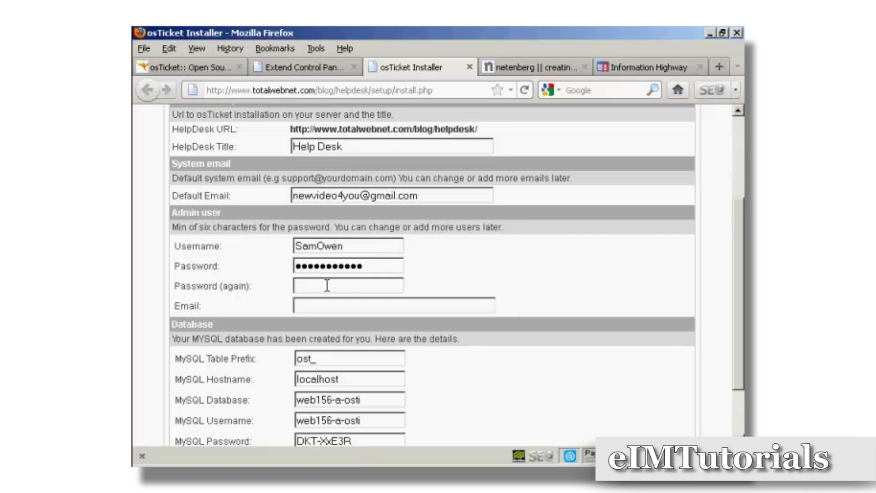
{"action": "key", "text": "ctrl+v"}
Step: Enter the admin's e-mail address and submit the installer form
{"action": "left_click", "coordinate": [309, 305]}
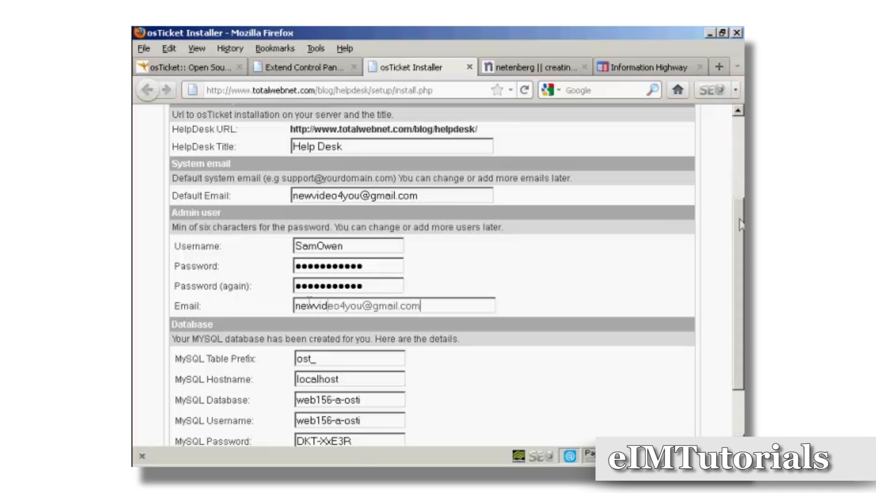
{"action": "left_click_drag", "start_coordinate": [739, 234], "coordinate": [738, 265]}
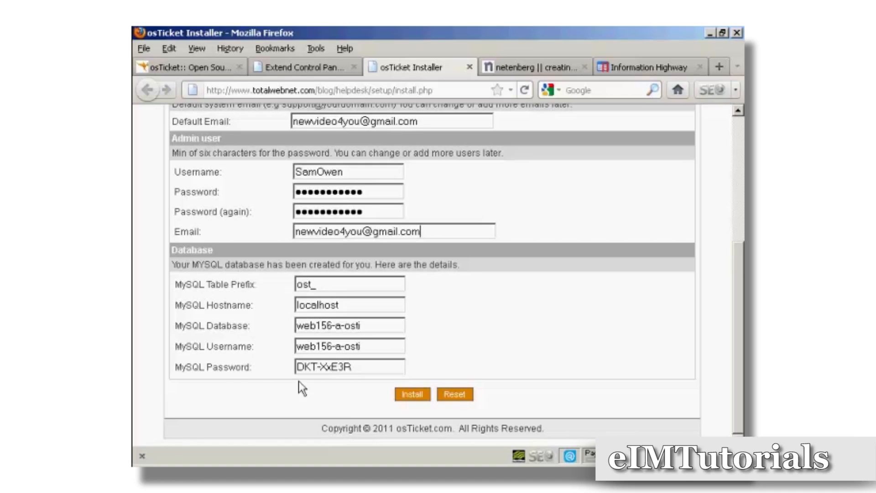
{"action": "left_click", "coordinate": [414, 395]}
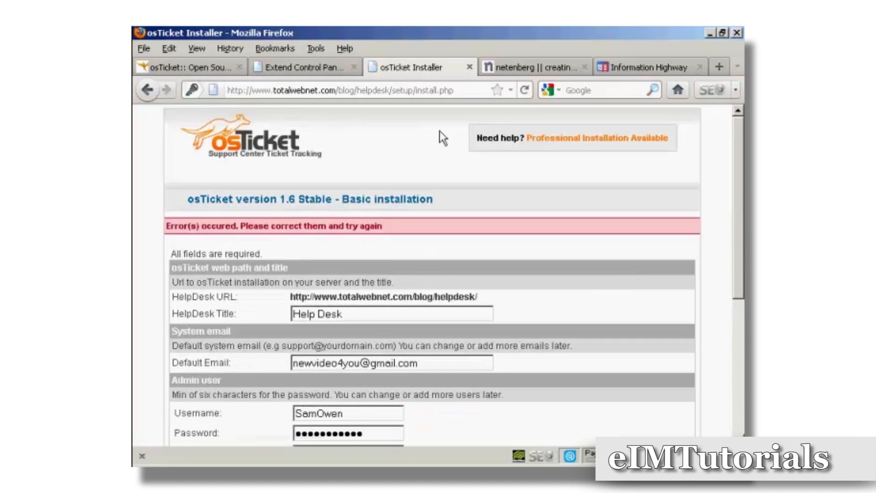
Step: Resubmit the installation form and open the Admin Panel login page from the completion screen
{"action": "scroll", "coordinate": [432, 276], "scroll_direction": "down", "scroll_amount": 6}
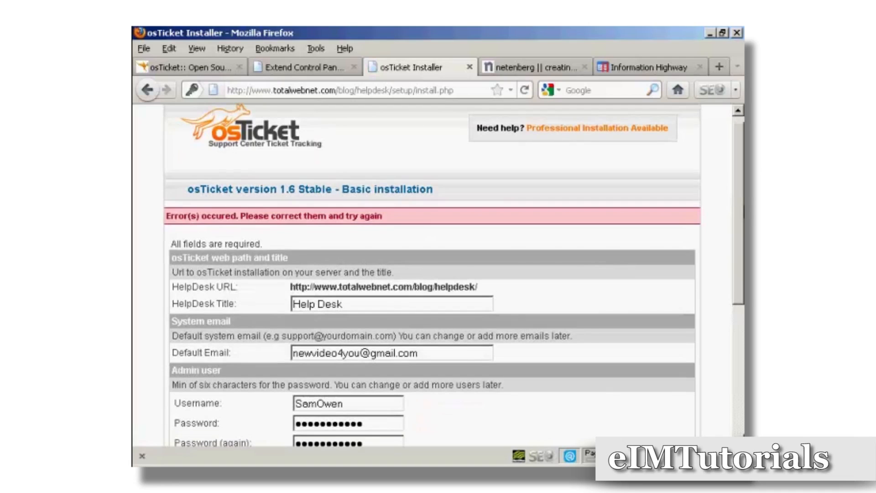
{"action": "scroll", "coordinate": [432, 275], "scroll_direction": "down", "scroll_amount": 1}
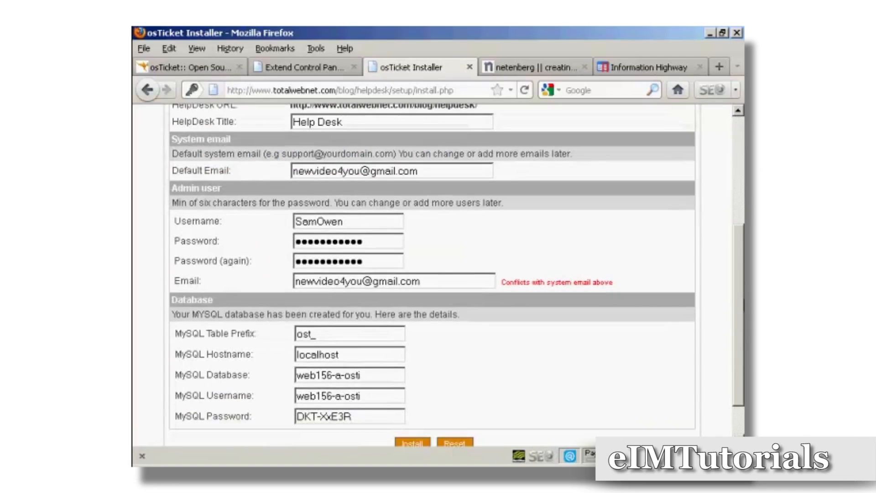
{"action": "scroll", "coordinate": [431, 275], "scroll_direction": "down", "scroll_amount": 1}
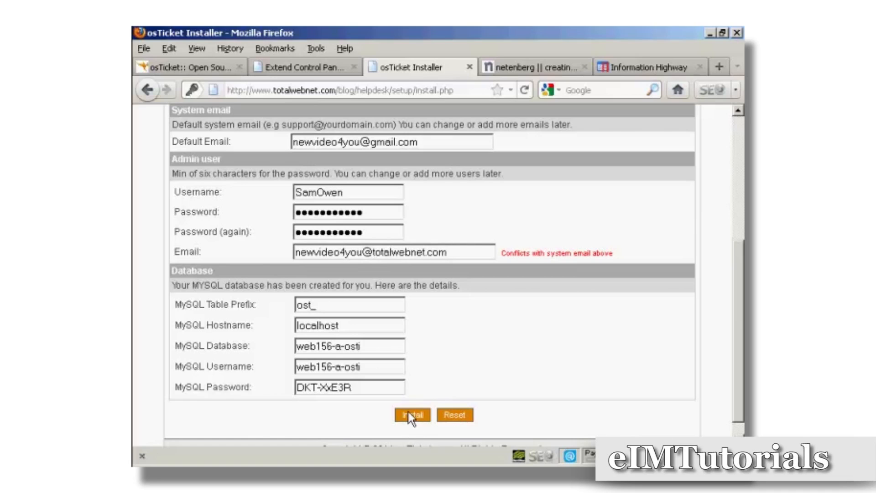
{"action": "left_click", "coordinate": [411, 416]}
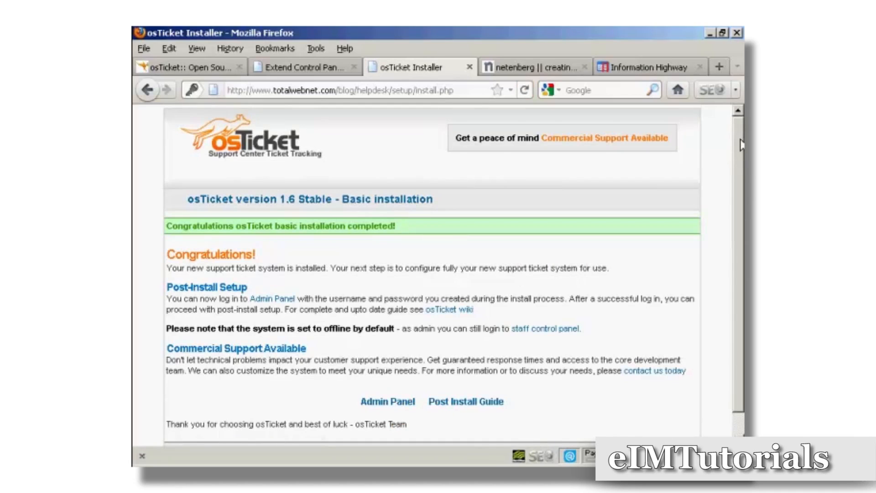
{"action": "left_click_drag", "start_coordinate": [741, 145], "coordinate": [742, 178]}
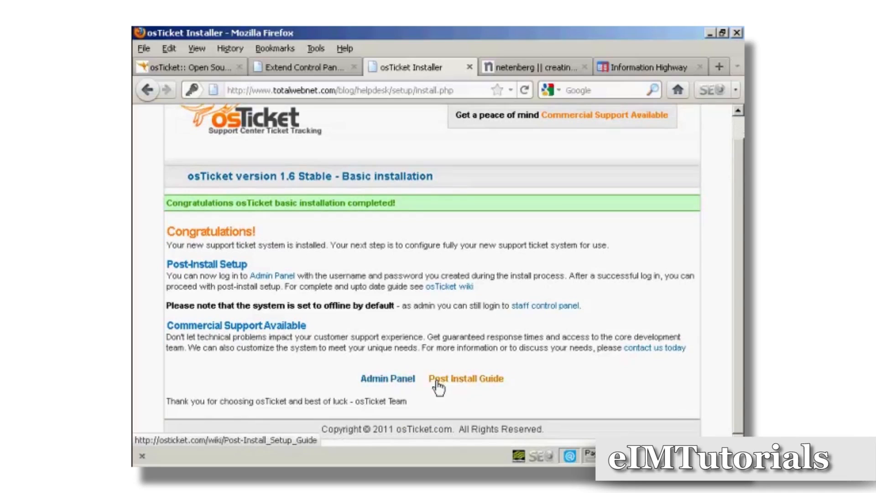
{"action": "left_click", "coordinate": [390, 381]}
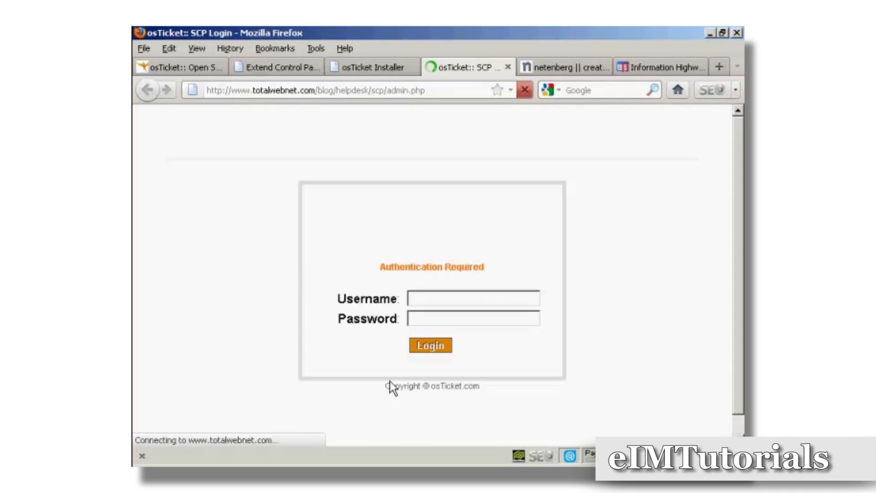
Step: Log in to the staff control panel with the admin username and password
{"action": "left_click", "coordinate": [420, 299]}
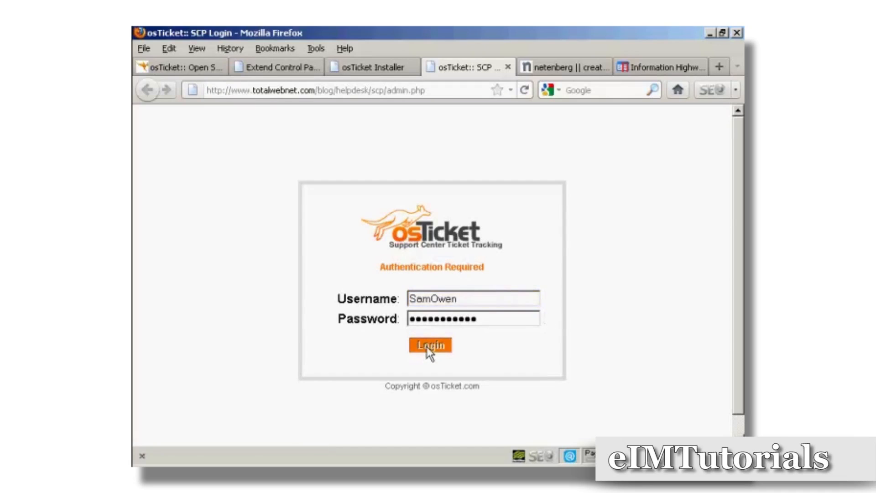
{"action": "left_click", "coordinate": [428, 349]}
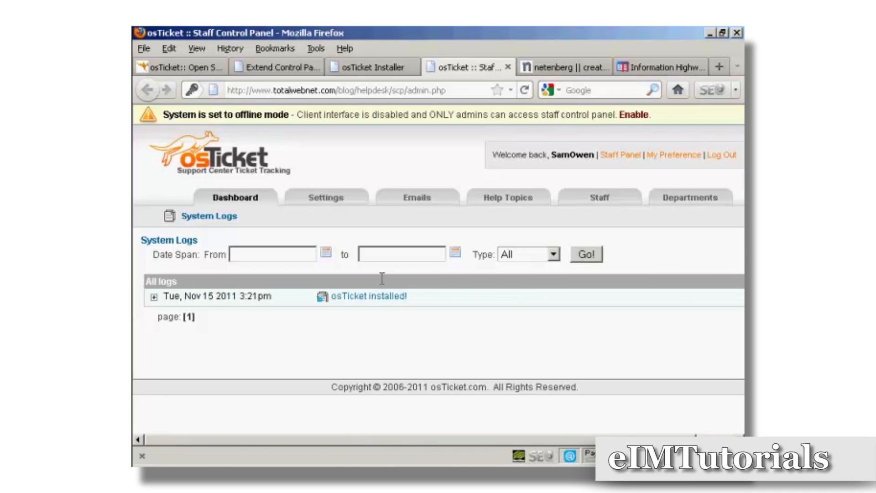
Step: In Settings, keep Support Dept as the default department
{"action": "left_click", "coordinate": [328, 201]}
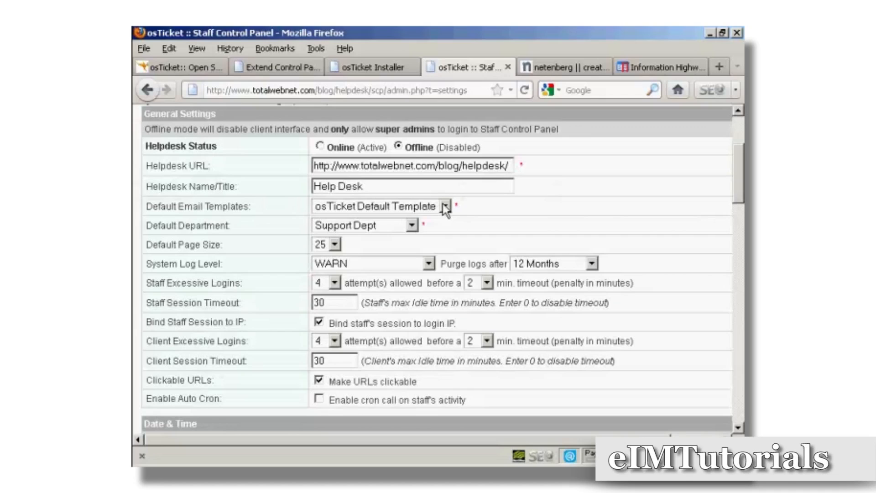
{"action": "left_click", "coordinate": [413, 226]}
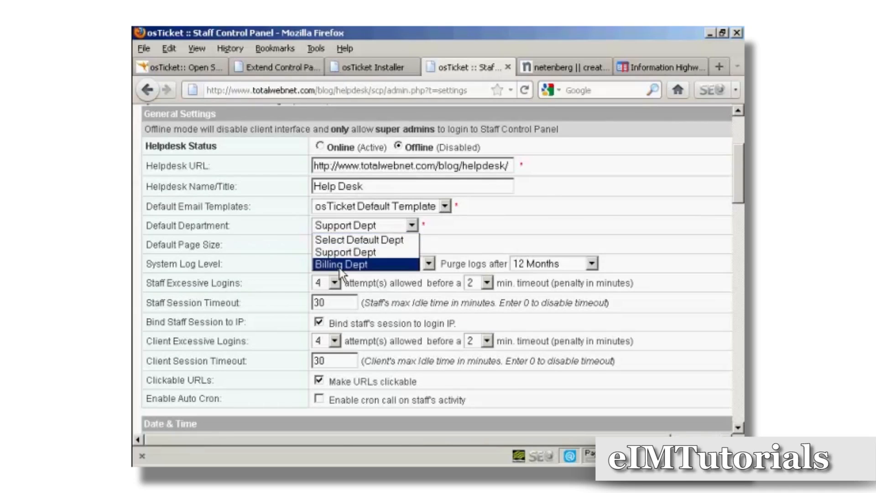
{"action": "left_click", "coordinate": [476, 228]}
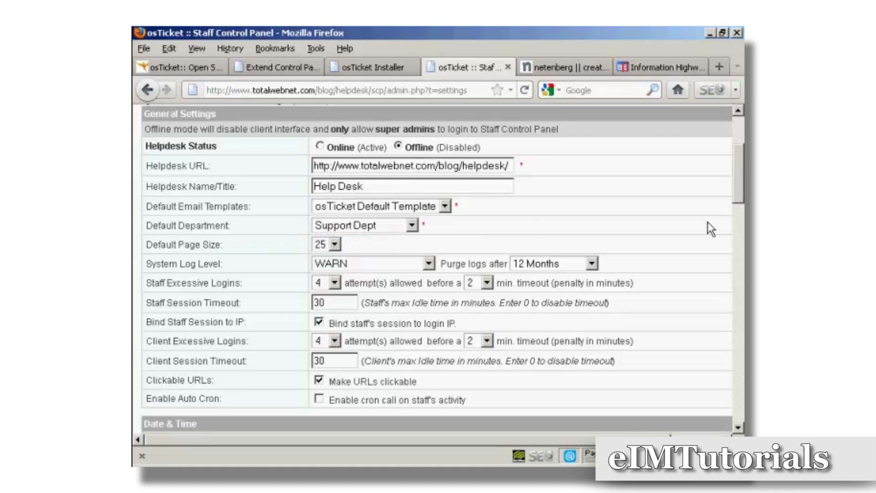
{"action": "scroll", "coordinate": [146, 207], "scroll_direction": "down", "scroll_amount": 3}
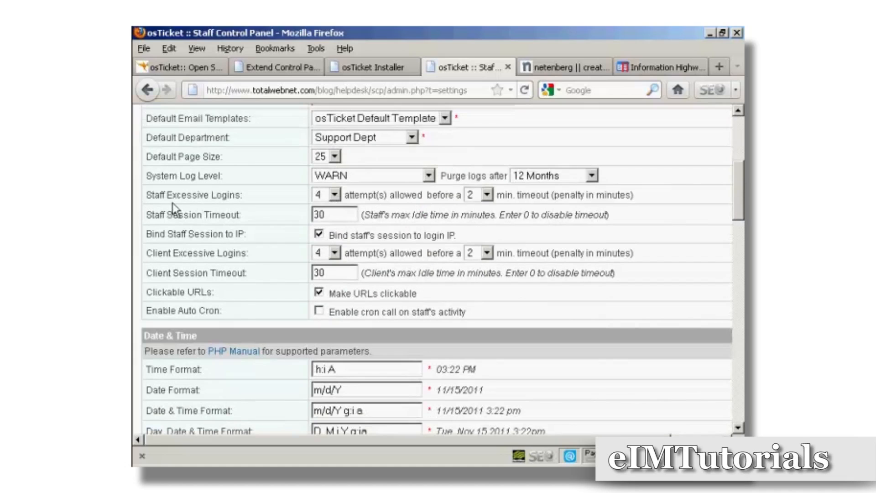
Step: Set staff and client excessive logins to 3 attempts with 5-minute lockouts
{"action": "left_click", "coordinate": [334, 196]}
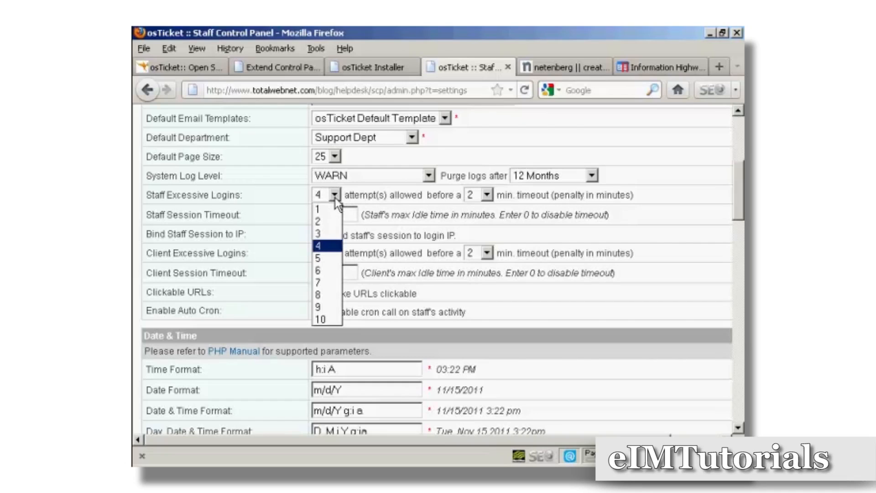
{"action": "left_click", "coordinate": [323, 235]}
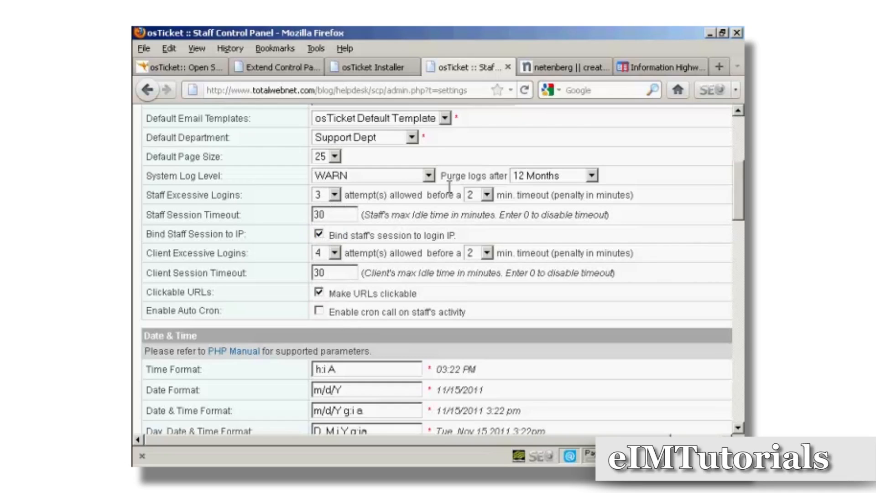
{"action": "left_click", "coordinate": [487, 196]}
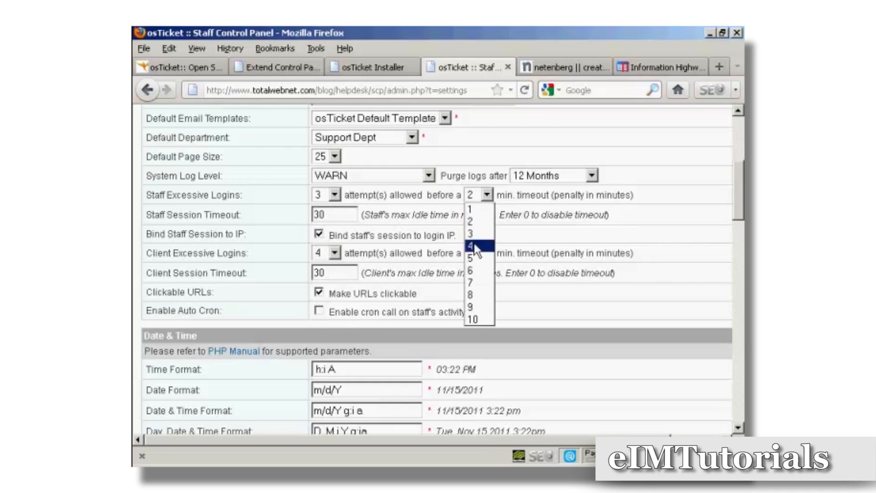
{"action": "left_click", "coordinate": [475, 258]}
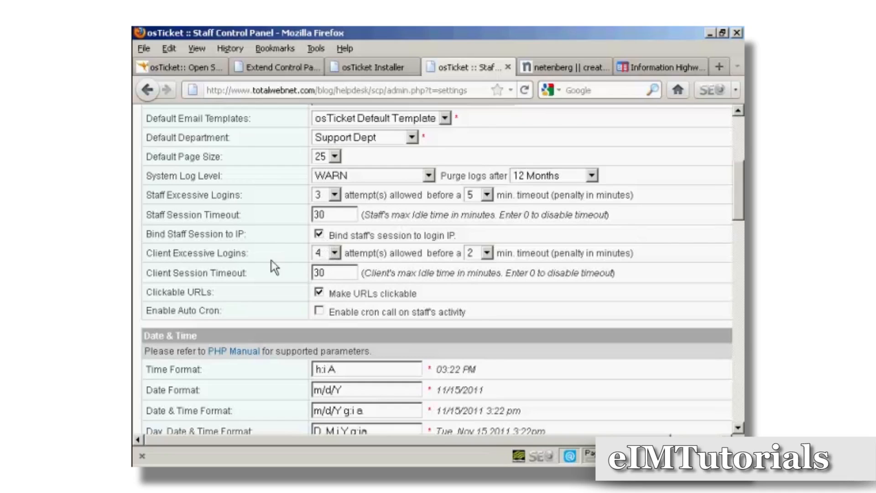
{"action": "left_click", "coordinate": [335, 253]}
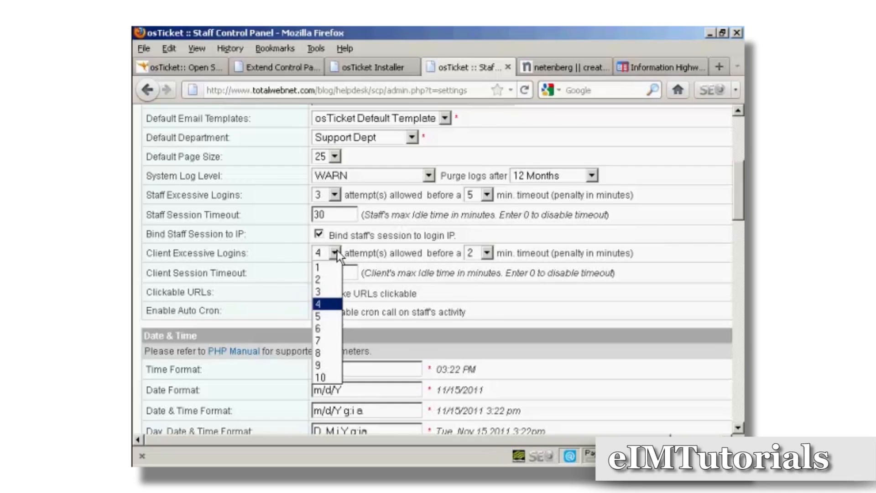
{"action": "left_click", "coordinate": [325, 292]}
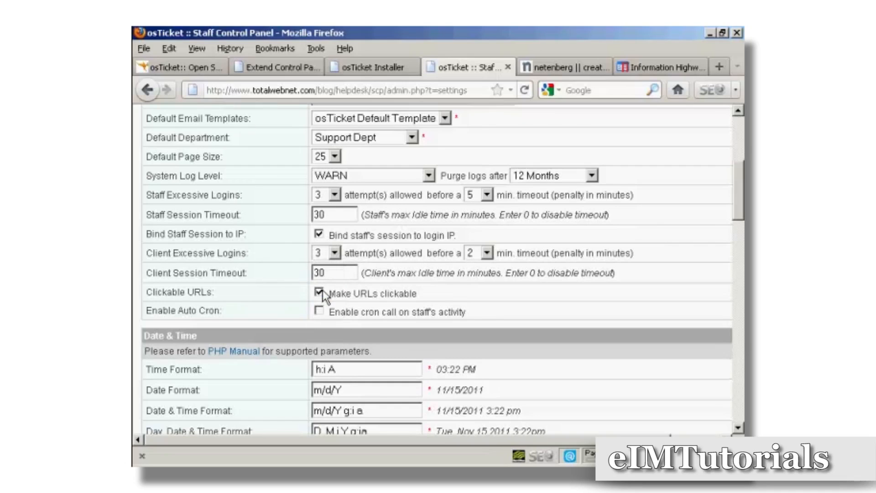
{"action": "left_click", "coordinate": [487, 253]}
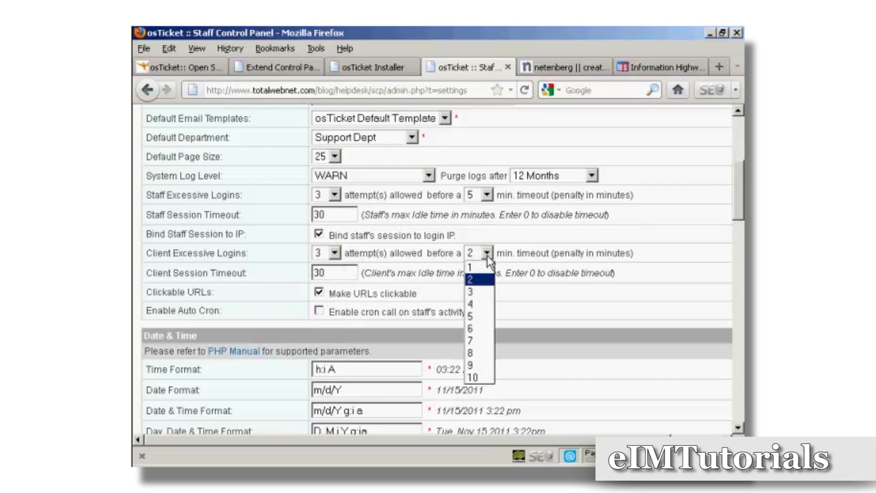
{"action": "left_click", "coordinate": [474, 317]}
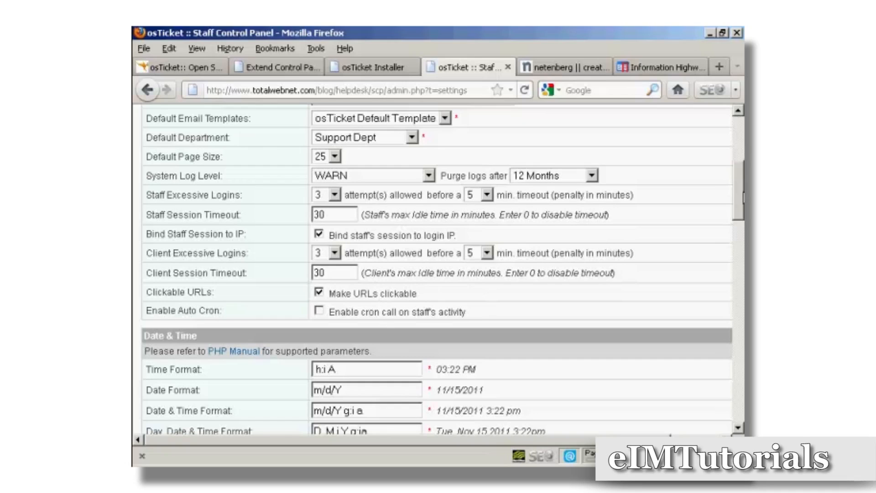
Step: Change Date Format to d/m/Y and Date & Time Format to d/m/Y g:i a
{"action": "left_click_drag", "start_coordinate": [743, 196], "coordinate": [743, 234]}
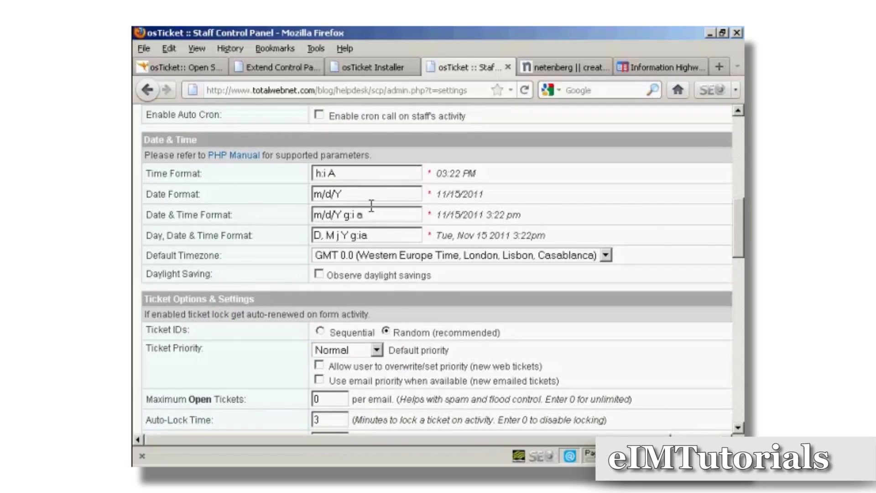
{"action": "left_click", "coordinate": [345, 194]}
{"action": "left_click_drag", "start_coordinate": [345, 194], "coordinate": [294, 194]}
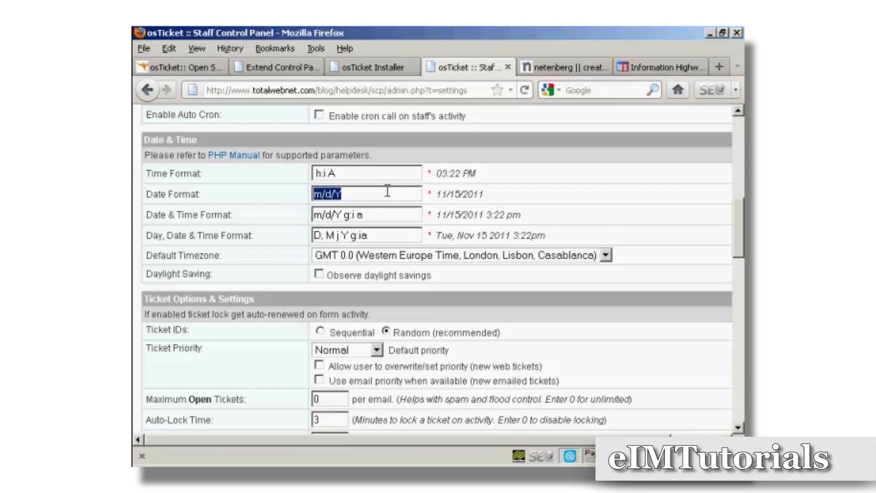
{"action": "type", "text": "d"}
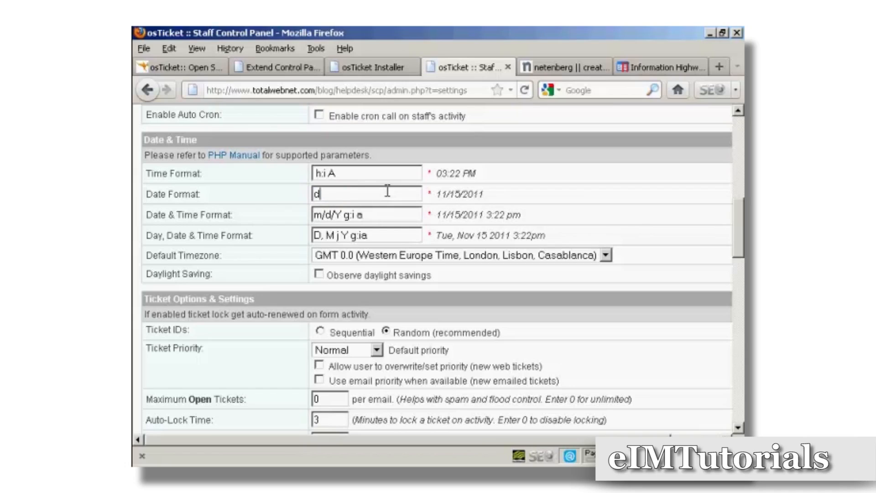
{"action": "type", "text": "/m/Y"}
{"action": "left_click_drag", "start_coordinate": [334, 213], "coordinate": [305, 213]}
{"action": "type", "text": "d/m"}
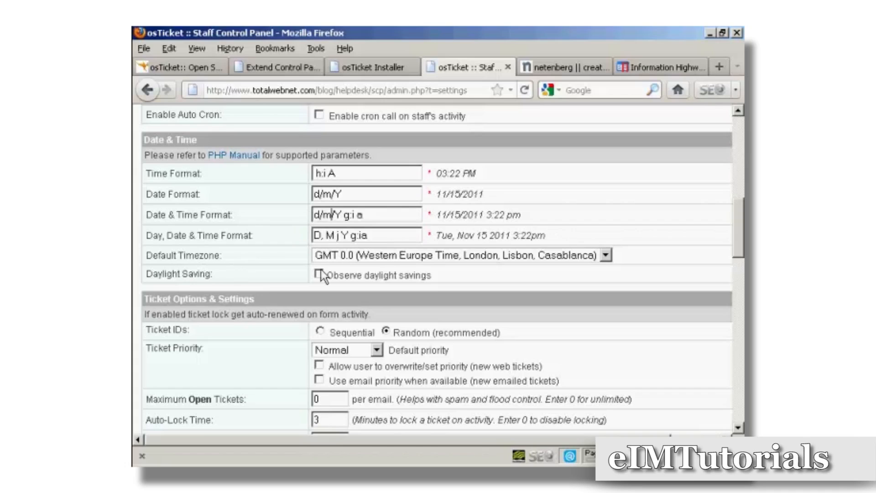
Step: Keep GMT 0.0 as the default timezone
{"action": "left_click", "coordinate": [609, 256]}
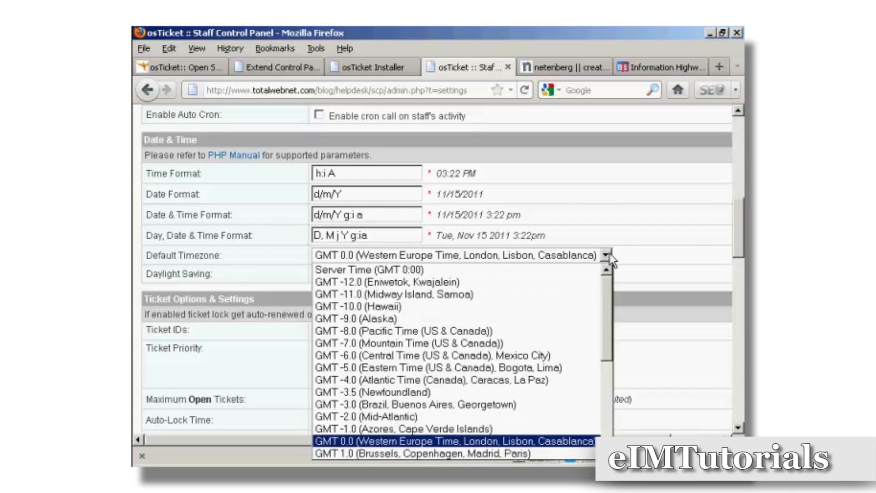
{"action": "mouse_move", "coordinate": [607, 291]}
{"action": "left_mouse_down"}
{"action": "mouse_move", "coordinate": [607, 307]}
{"action": "mouse_move", "coordinate": [605, 288]}
{"action": "left_mouse_up"}
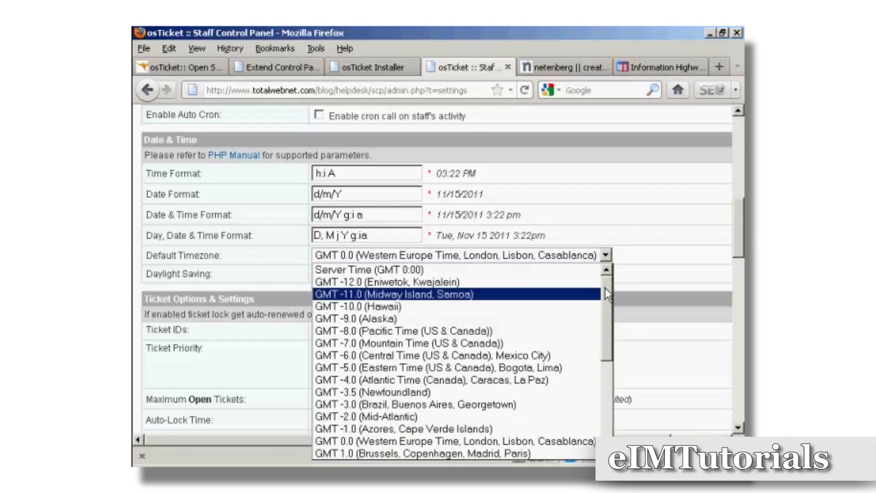
{"action": "left_click", "coordinate": [625, 253]}
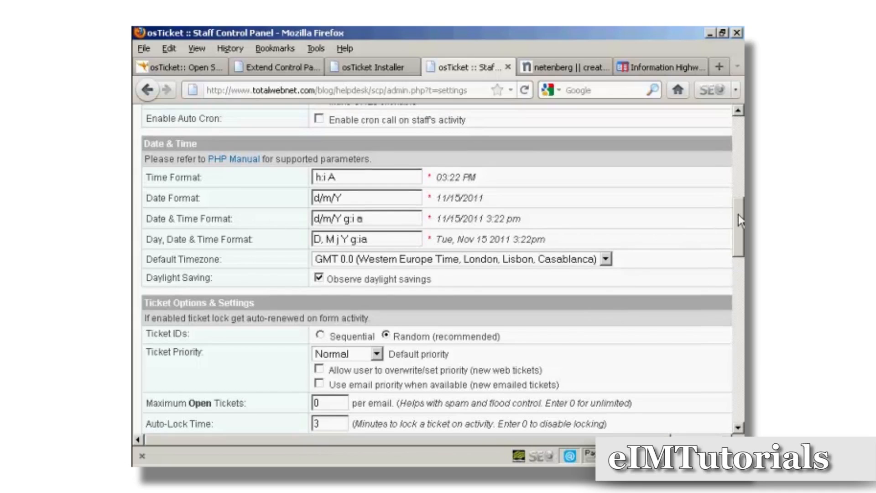
Step: Review the ticket priority choices and leave Normal as the default
{"action": "scroll", "coordinate": [738, 215], "scroll_direction": "down", "scroll_amount": 5}
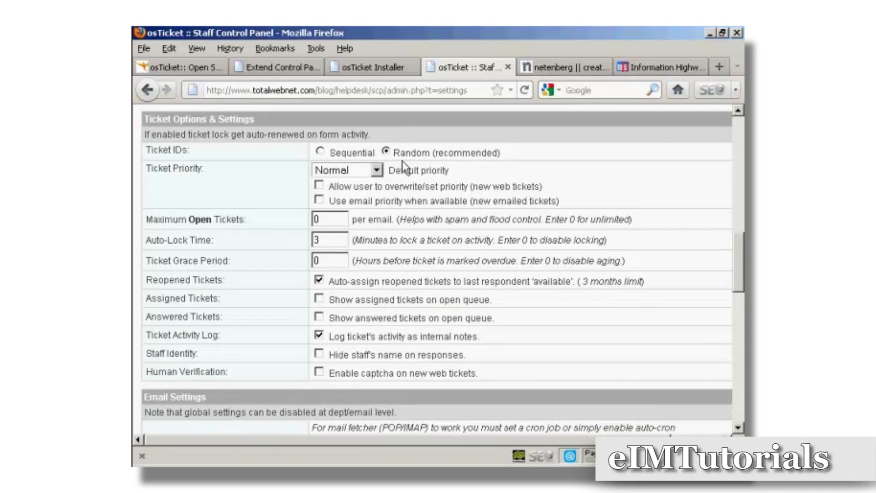
{"action": "left_click", "coordinate": [376, 171]}
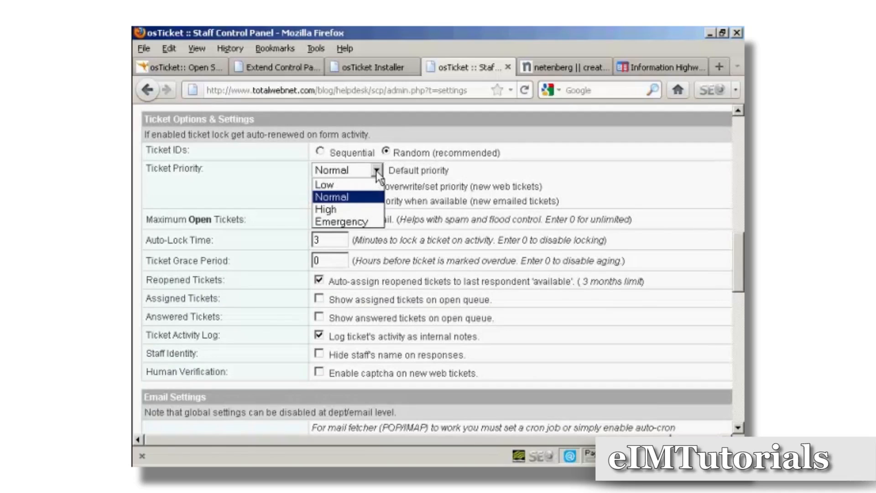
{"action": "left_click", "coordinate": [376, 170]}
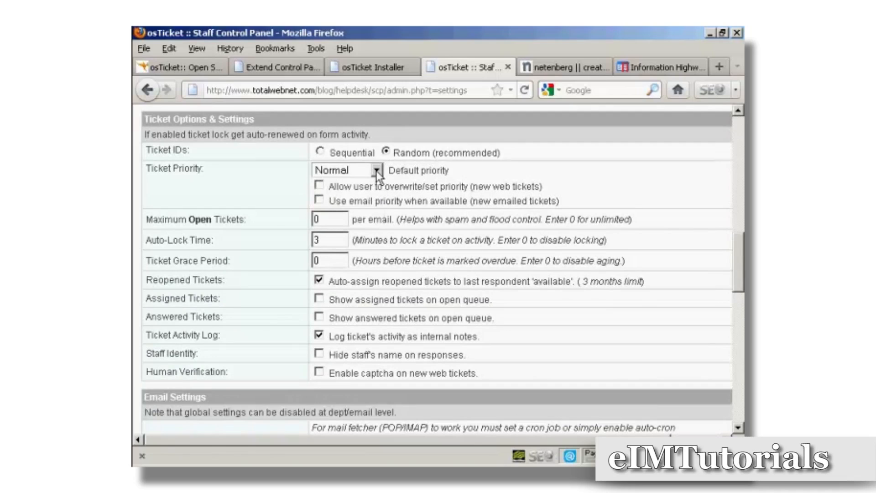
{"action": "left_click", "coordinate": [376, 171]}
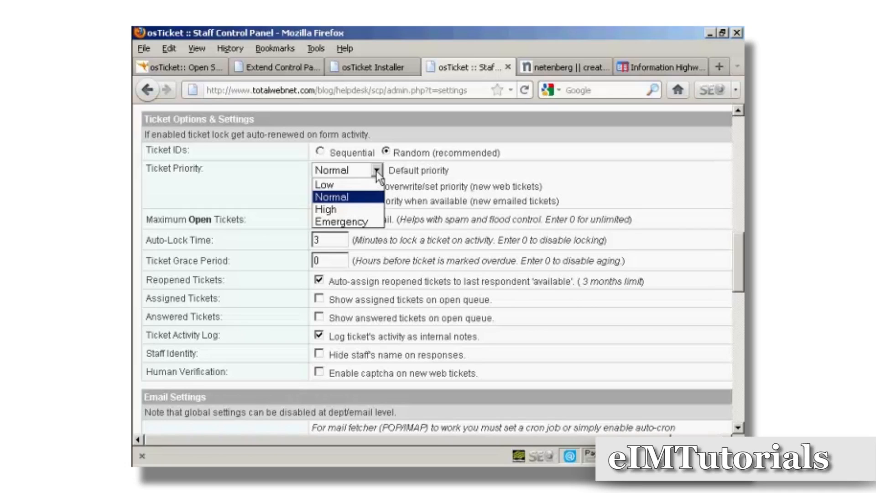
{"action": "left_click", "coordinate": [377, 170]}
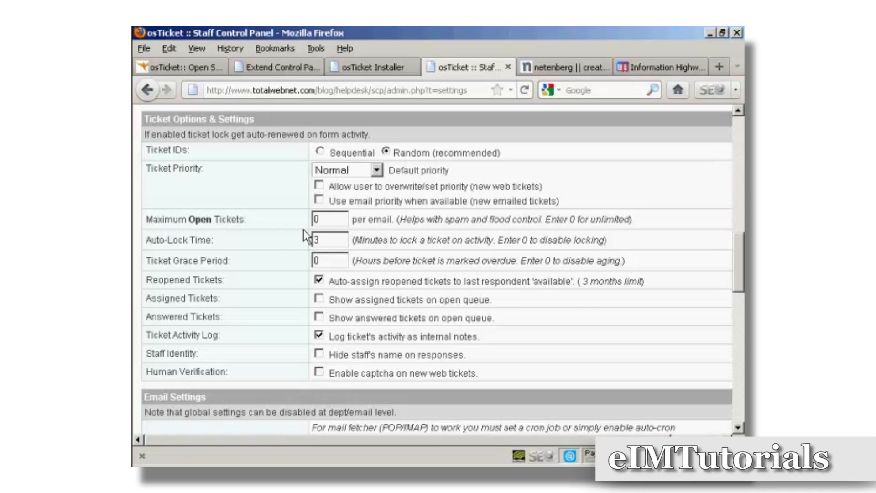
Step: Set Maximum Open Tickets to 3 per email address
{"action": "left_click_drag", "start_coordinate": [326, 220], "coordinate": [303, 217]}
{"action": "type", "text": "3"}
{"action": "scroll", "coordinate": [742, 260], "scroll_direction": "down", "scroll_amount": 1}
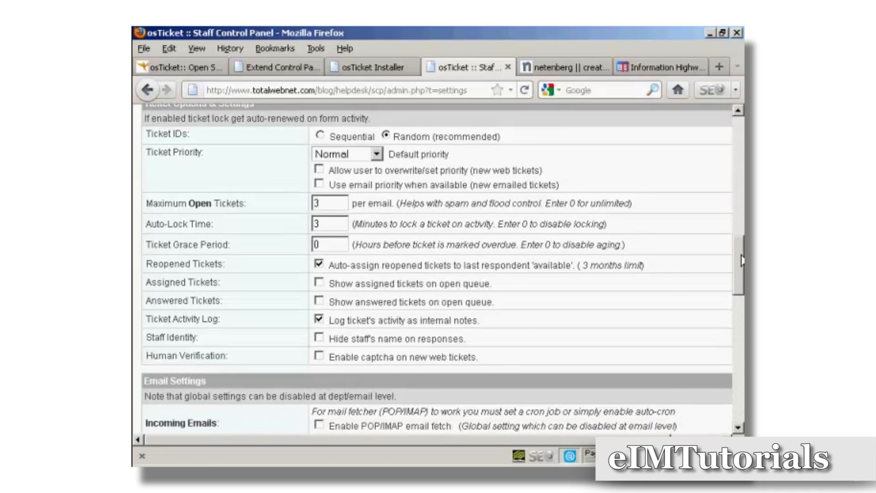
{"action": "scroll", "coordinate": [742, 260], "scroll_direction": "down", "scroll_amount": 3}
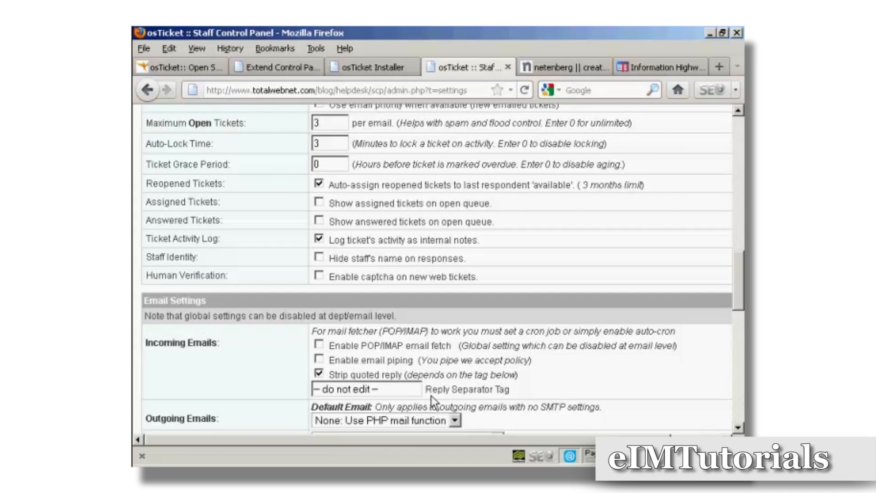
{"action": "scroll", "coordinate": [730, 286], "scroll_direction": "down", "scroll_amount": 1}
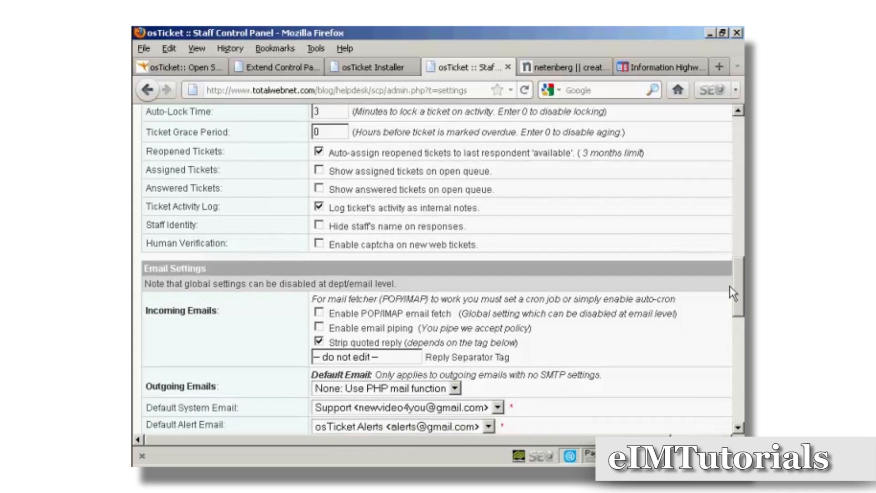
Step: Save the updated Email, Autoresponder and Alerts preferences, then go to the Departments list
{"action": "scroll", "coordinate": [734, 299], "scroll_direction": "down", "scroll_amount": 3}
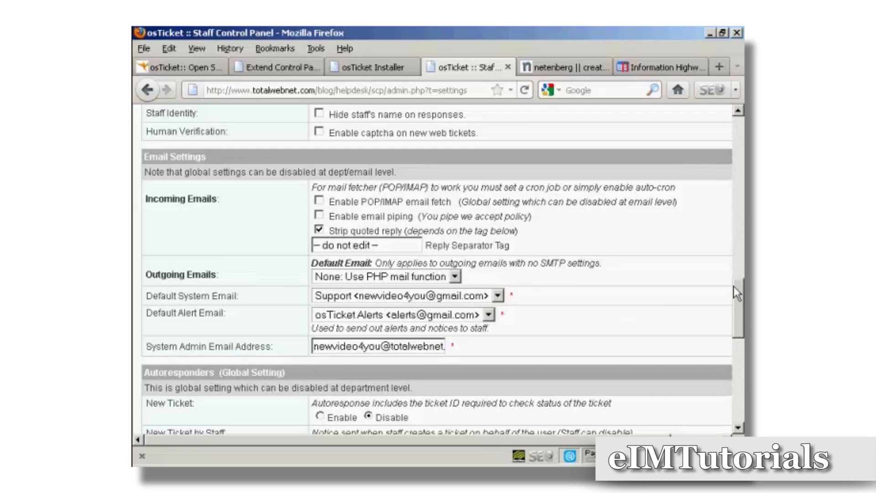
{"action": "left_click_drag", "start_coordinate": [741, 299], "coordinate": [741, 344]}
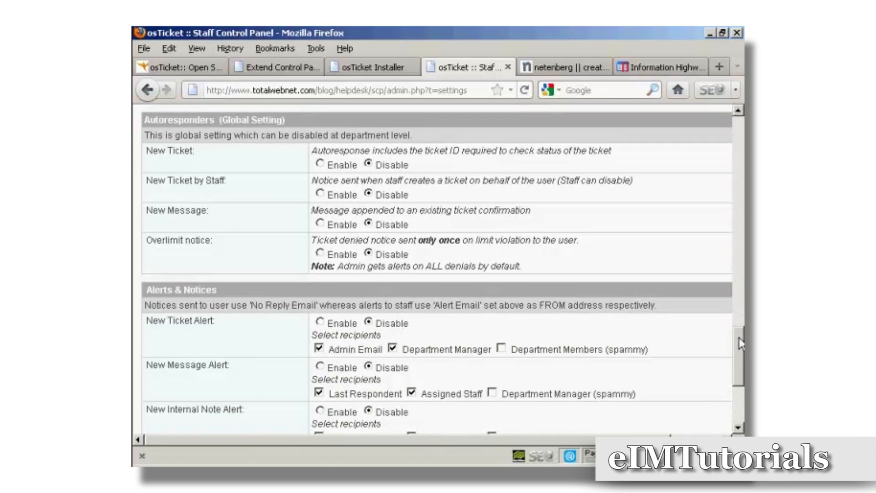
{"action": "scroll", "coordinate": [739, 343], "scroll_direction": "down", "scroll_amount": 5}
{"action": "left_click", "coordinate": [379, 397]}
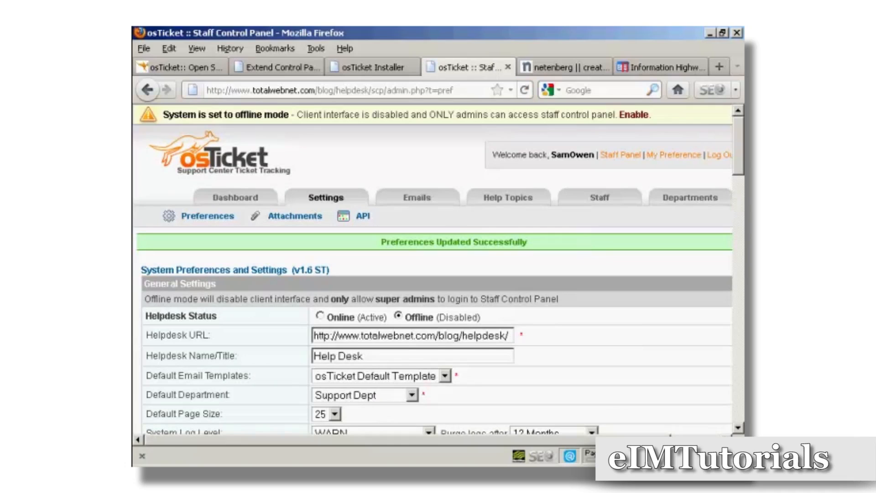
{"action": "scroll", "coordinate": [433, 276], "scroll_direction": "right", "scroll_amount": 3}
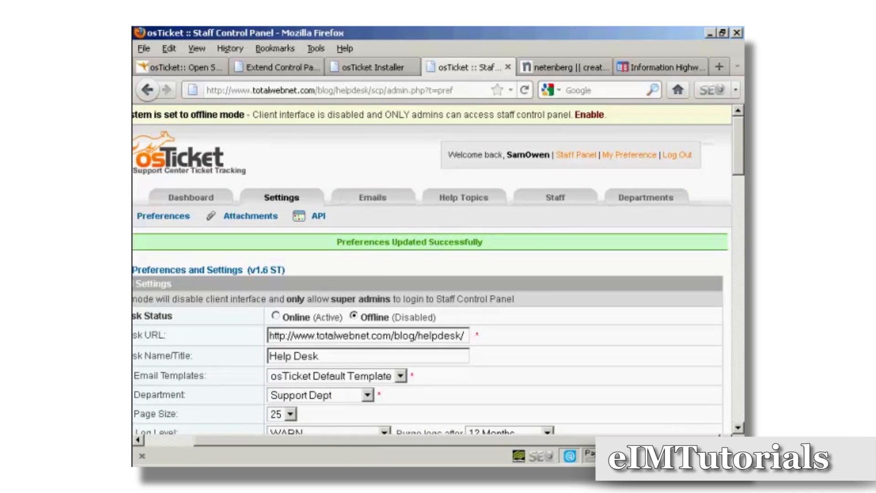
{"action": "left_click", "coordinate": [643, 200]}
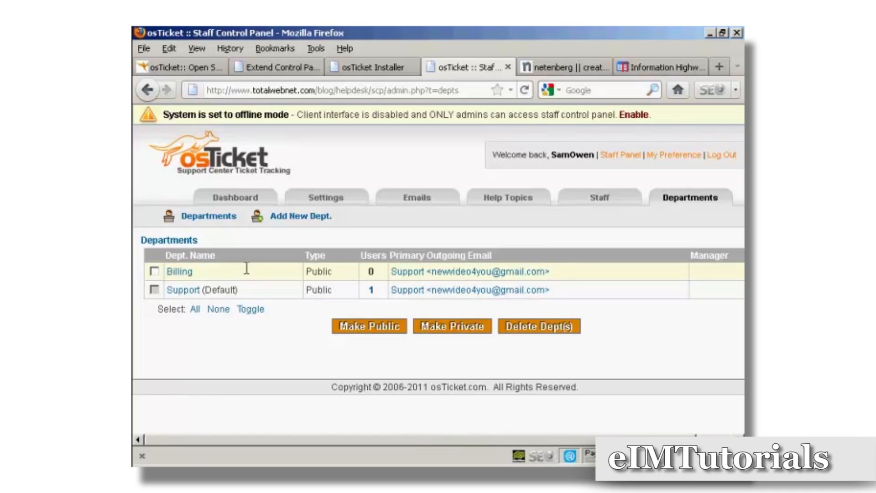
Step: Add a public department named Sales with the Support email and the pasted signature 'Address here'
{"action": "left_click", "coordinate": [301, 217]}
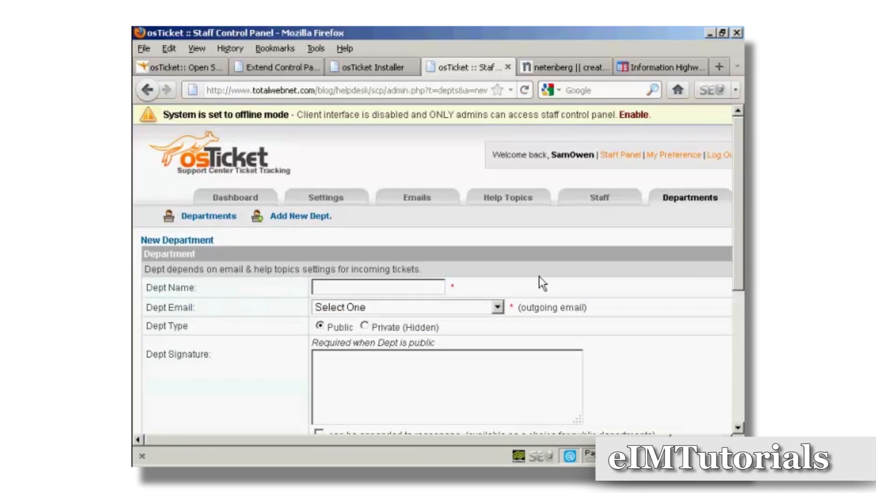
{"action": "type", "text": "Sales"}
{"action": "left_click", "coordinate": [499, 308]}
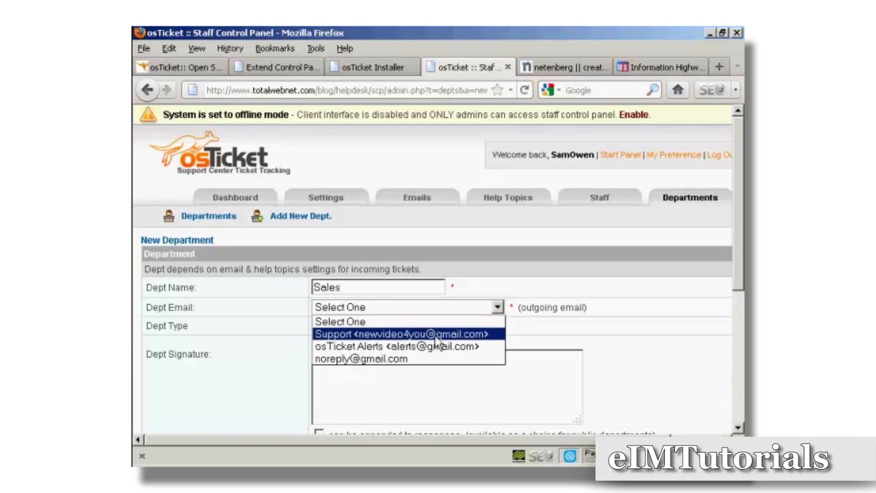
{"action": "left_click", "coordinate": [483, 335]}
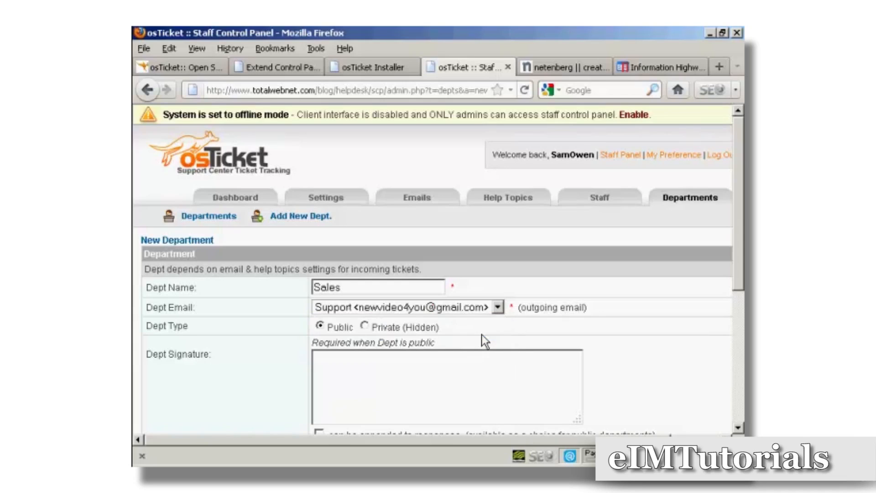
{"action": "left_click", "coordinate": [498, 307]}
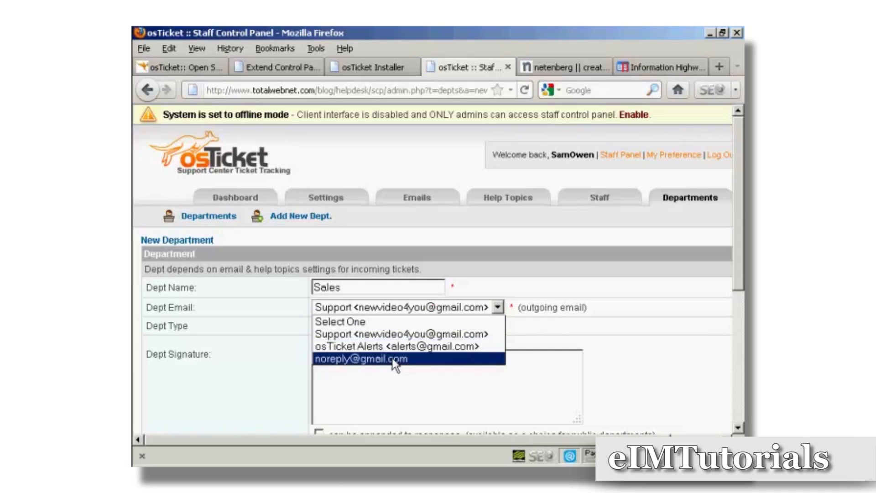
{"action": "left_click", "coordinate": [497, 334]}
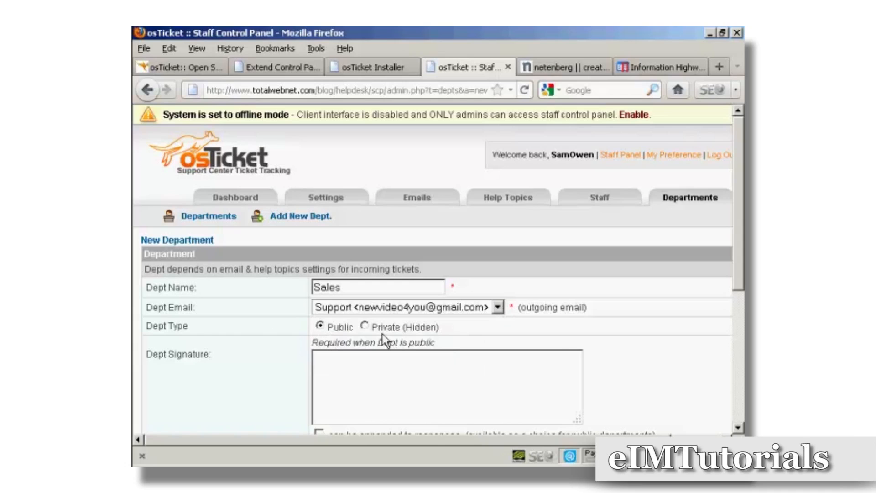
{"action": "left_click_drag", "start_coordinate": [740, 274], "coordinate": [740, 309]}
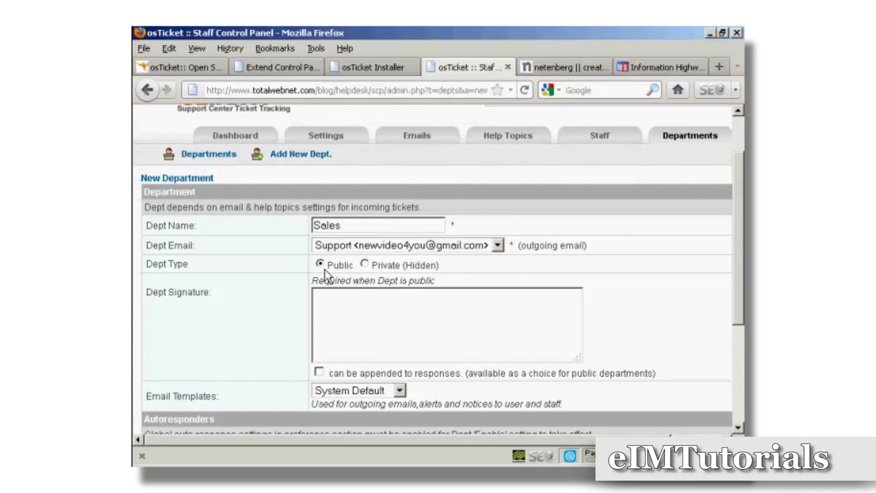
{"action": "left_click", "coordinate": [325, 297]}
{"action": "type", "text": "Address here"}
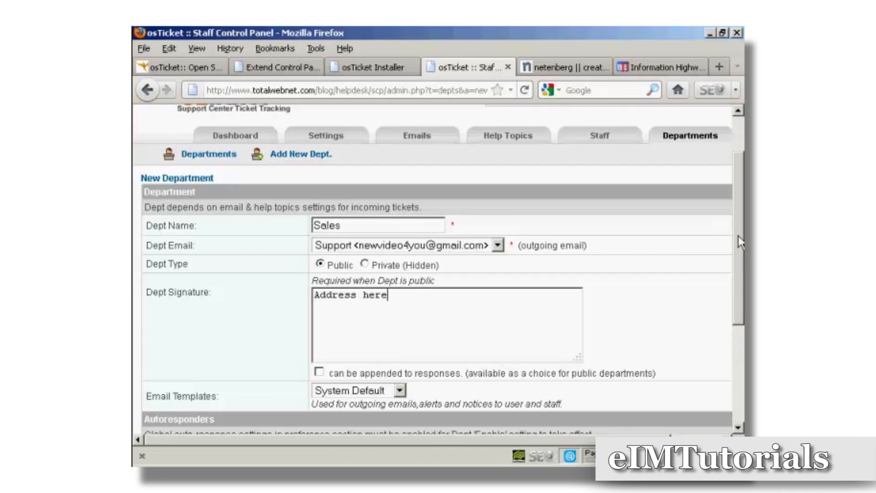
{"action": "left_click_drag", "start_coordinate": [739, 236], "coordinate": [734, 318]}
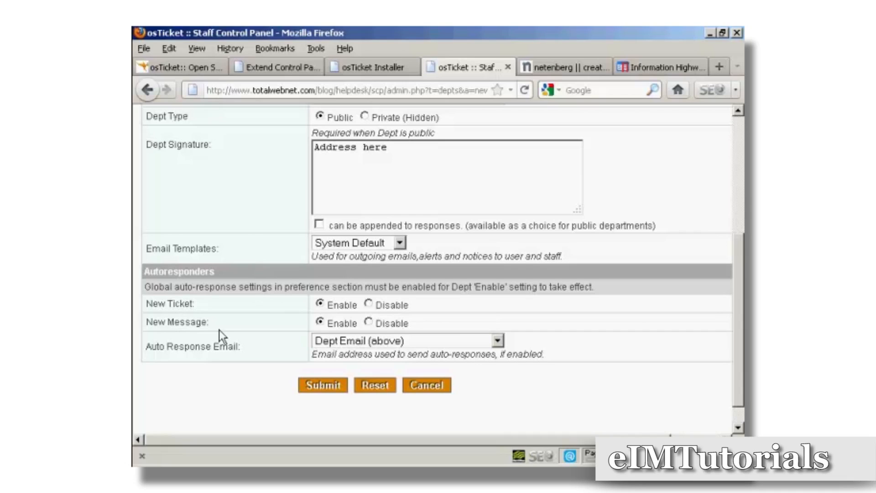
{"action": "left_click", "coordinate": [329, 388]}
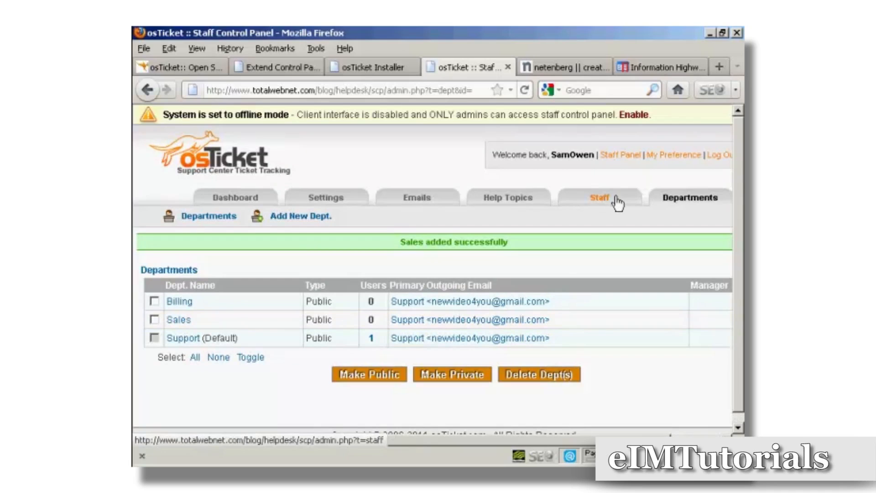
Step: Show the Staff Members list with its single admin account
{"action": "left_click", "coordinate": [599, 199]}
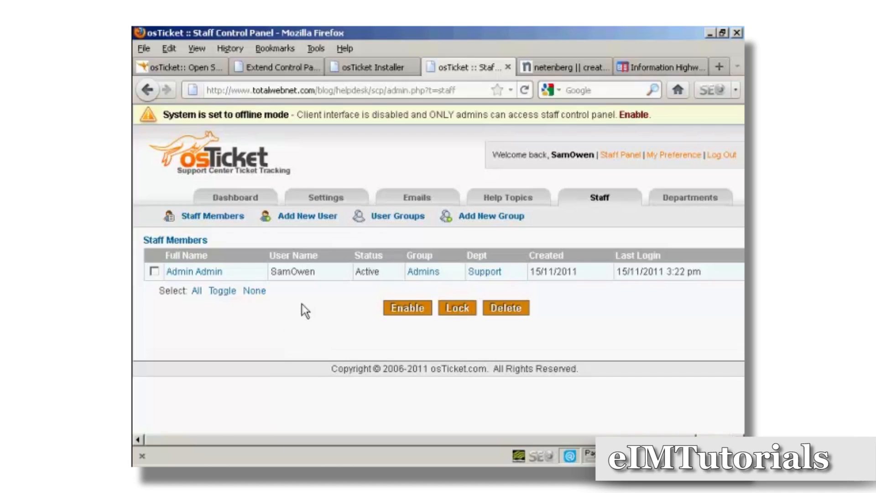
Step: Look over the new staff member form's department and user group choices, then cancel without adding anyone
{"action": "left_click", "coordinate": [325, 219]}
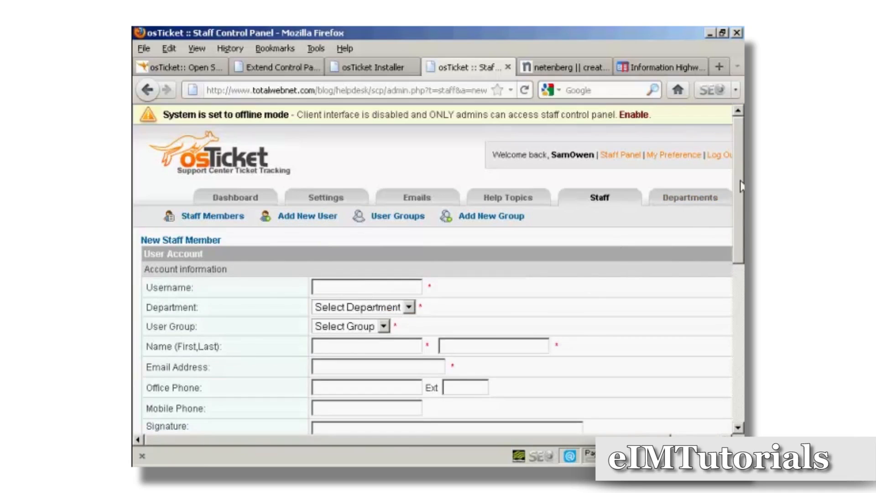
{"action": "scroll", "coordinate": [742, 232], "scroll_direction": "down", "scroll_amount": 2}
{"action": "scroll", "coordinate": [726, 235], "scroll_direction": "down", "scroll_amount": 2}
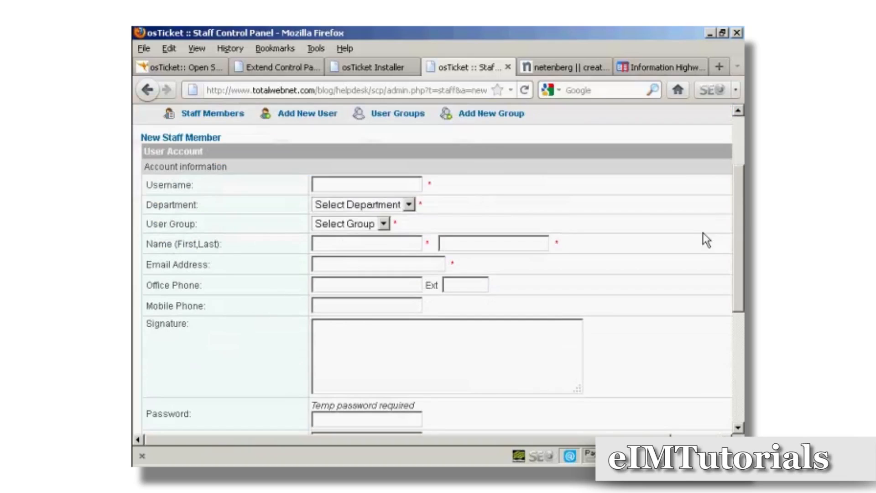
{"action": "left_click", "coordinate": [409, 205]}
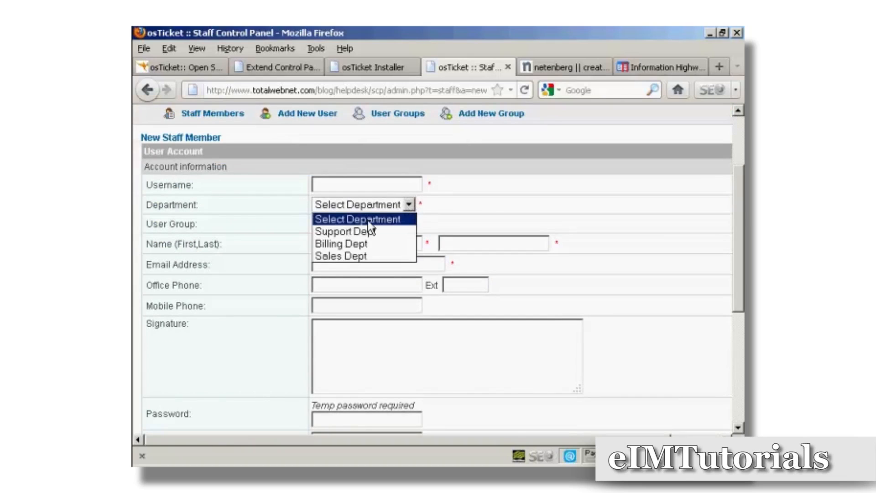
{"action": "left_click", "coordinate": [473, 196]}
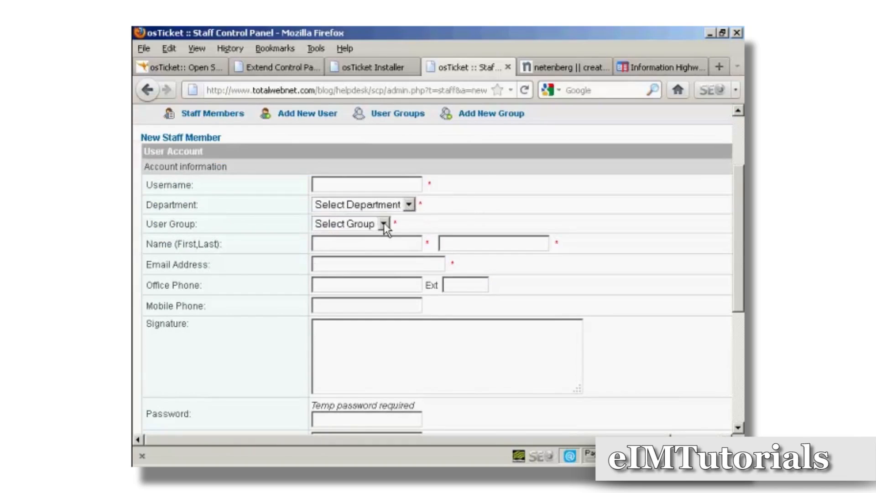
{"action": "left_click", "coordinate": [385, 223]}
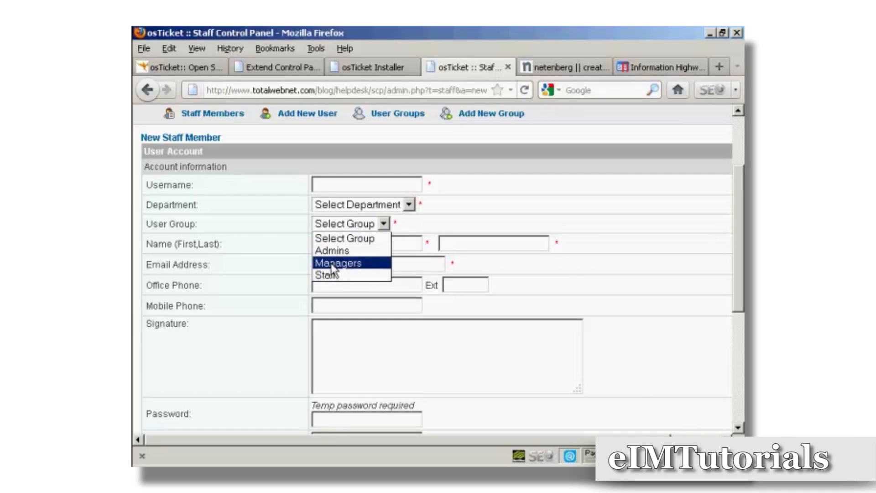
{"action": "left_click", "coordinate": [429, 225]}
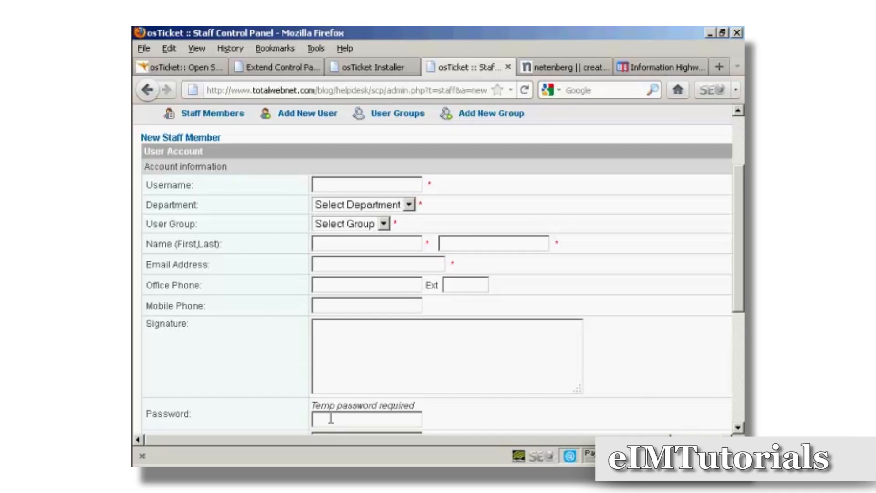
{"action": "left_click_drag", "start_coordinate": [739, 265], "coordinate": [742, 305]}
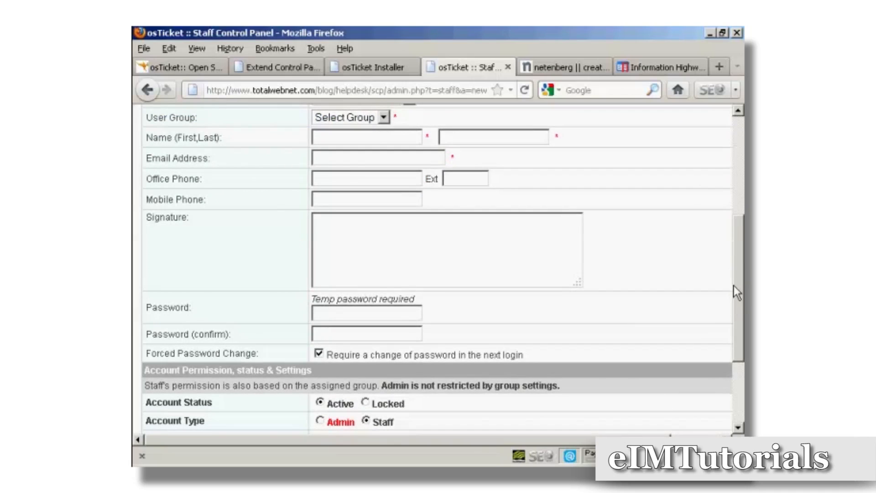
{"action": "scroll", "coordinate": [439, 270], "scroll_direction": "down", "scroll_amount": 5}
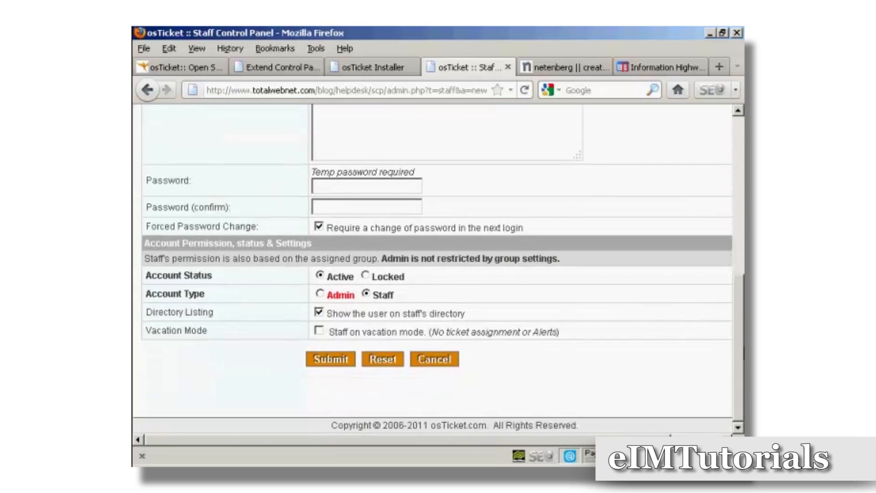
{"action": "left_click", "coordinate": [439, 360]}
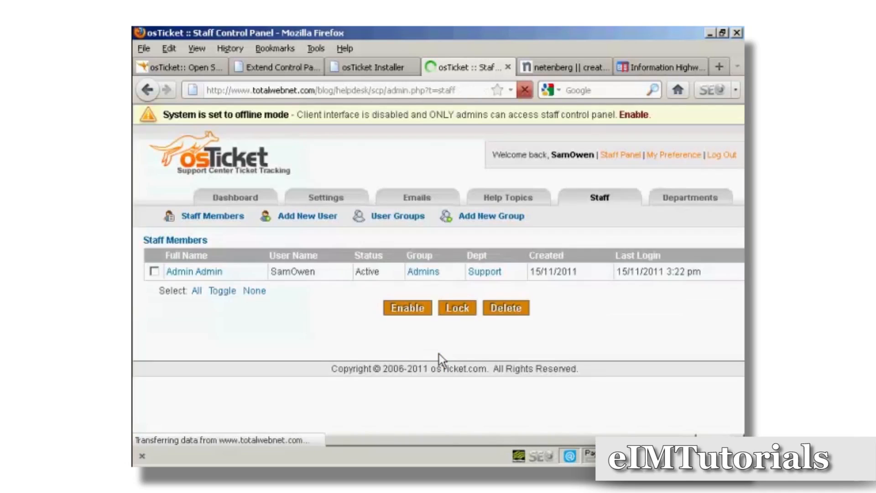
Step: Review the default email template and its variables list, then return to the admin dashboard's System Logs
{"action": "left_click", "coordinate": [416, 203]}
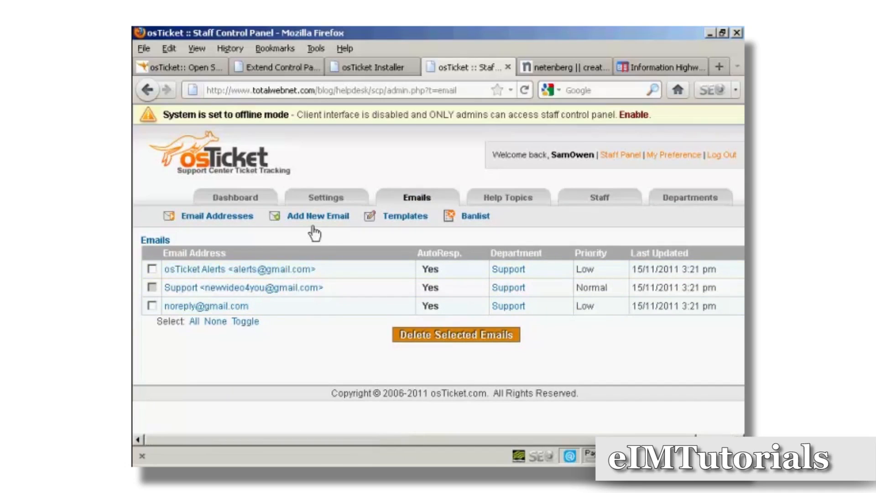
{"action": "left_click", "coordinate": [406, 220]}
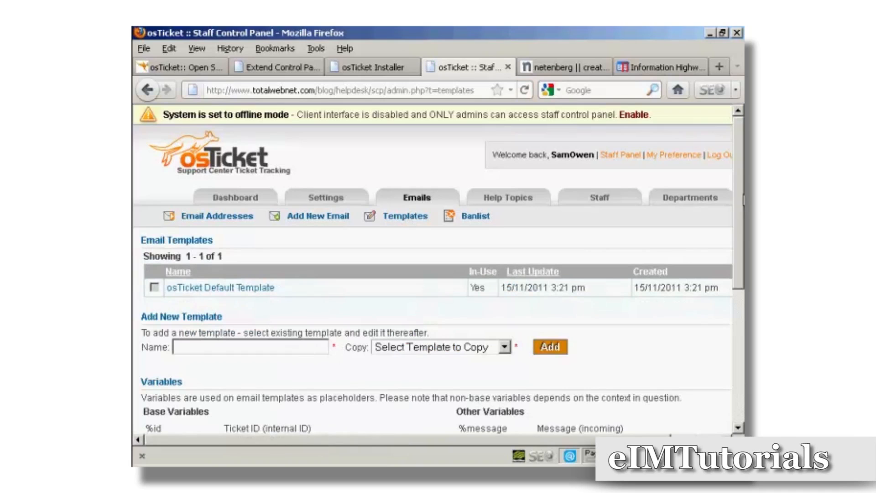
{"action": "left_click_drag", "start_coordinate": [743, 232], "coordinate": [742, 308]}
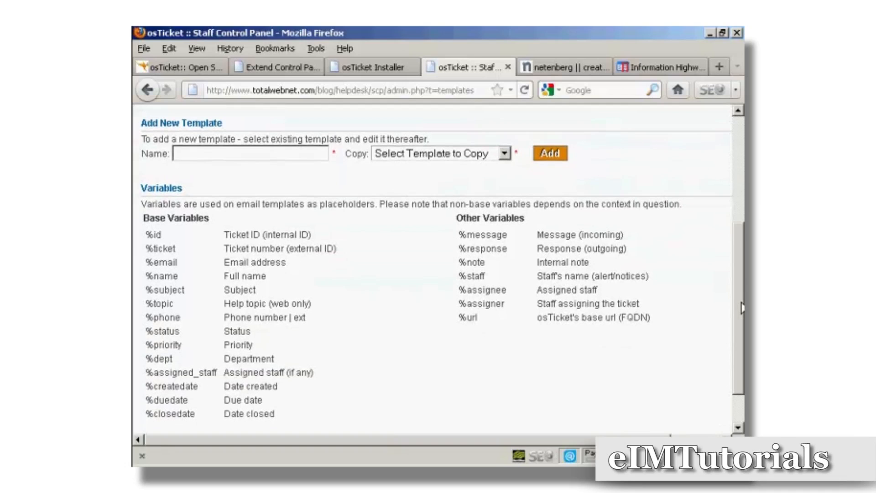
{"action": "left_click_drag", "start_coordinate": [743, 309], "coordinate": [742, 128]}
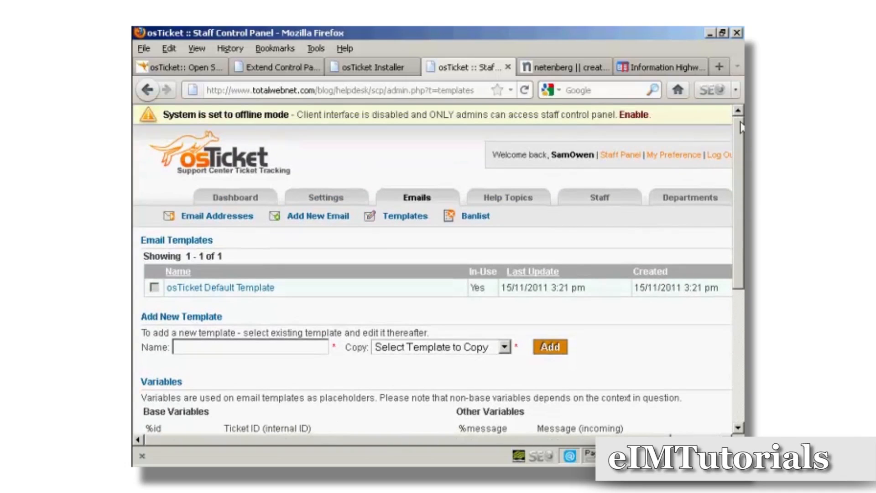
{"action": "left_click", "coordinate": [245, 200]}
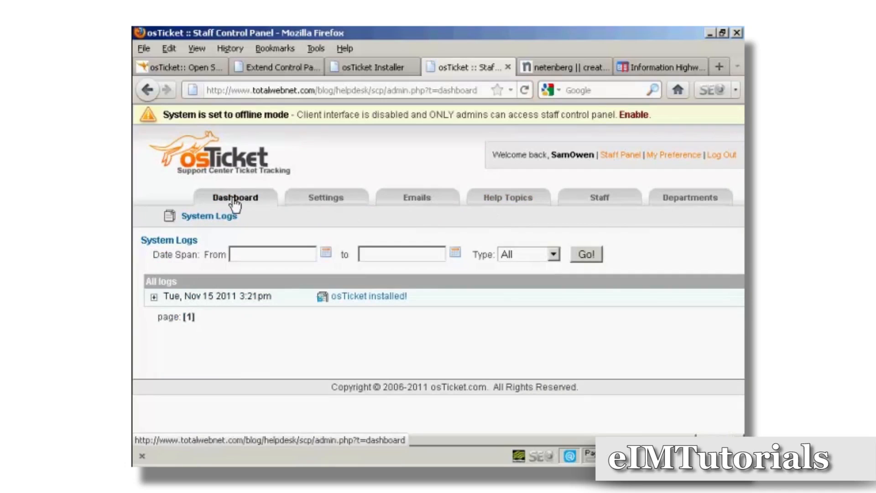
Step: Switch to the staff panel and open the 'osTicket Installed!' sample ticket
{"action": "left_click", "coordinate": [621, 158]}
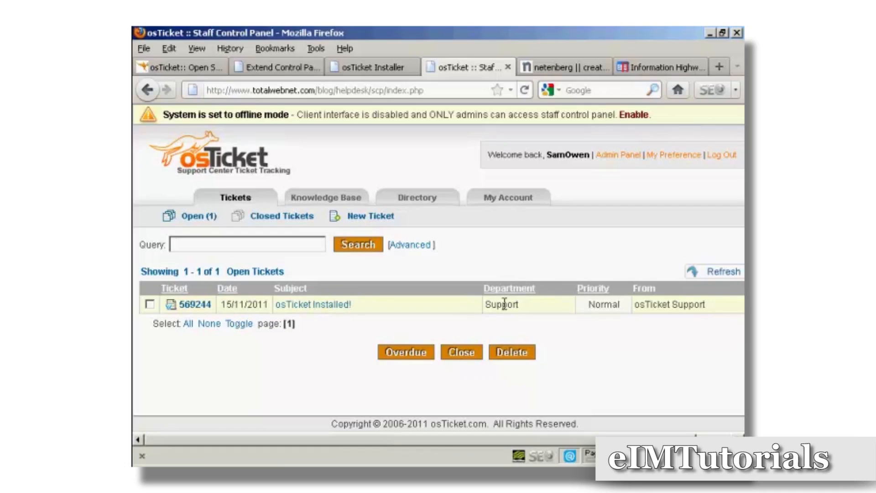
{"action": "left_click", "coordinate": [314, 305]}
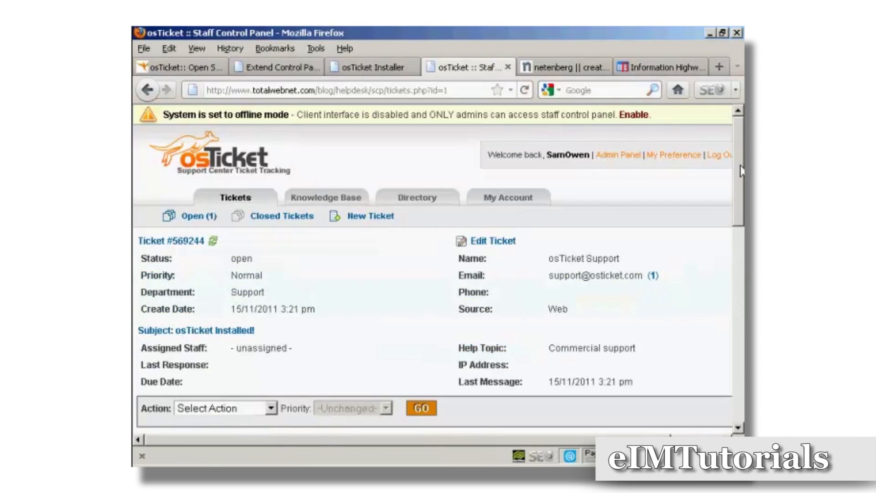
Step: Scroll down ticket #569244 and check the Canned Response options without picking one
{"action": "scroll", "coordinate": [742, 181], "scroll_direction": "down", "scroll_amount": 1}
{"action": "scroll", "coordinate": [742, 181], "scroll_direction": "down", "scroll_amount": 6}
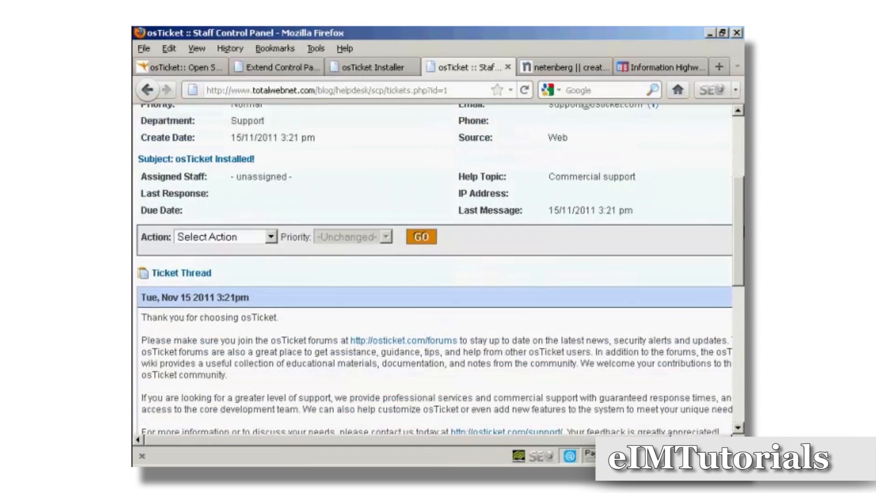
{"action": "scroll", "coordinate": [740, 251], "scroll_direction": "down", "scroll_amount": 3}
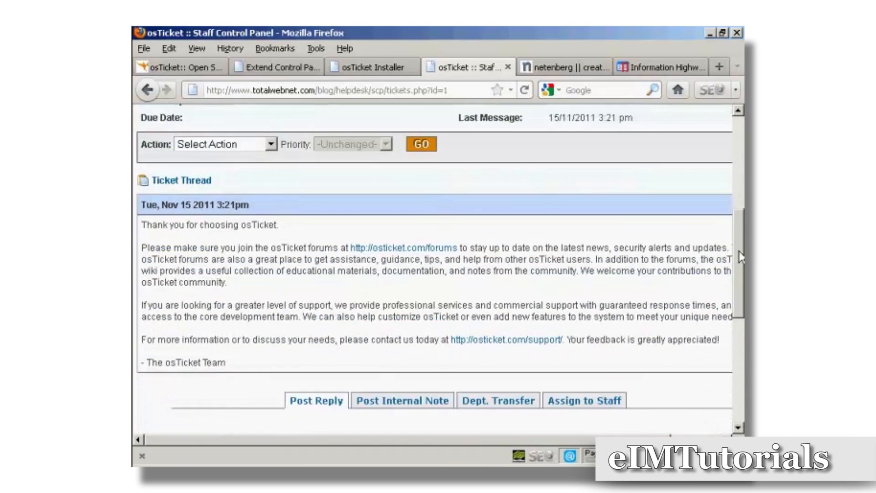
{"action": "left_click_drag", "start_coordinate": [739, 252], "coordinate": [739, 321]}
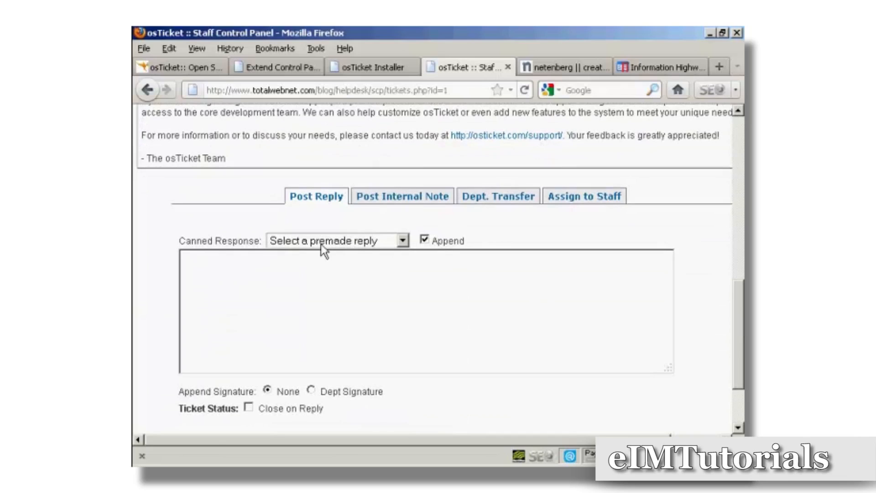
{"action": "left_click", "coordinate": [403, 242]}
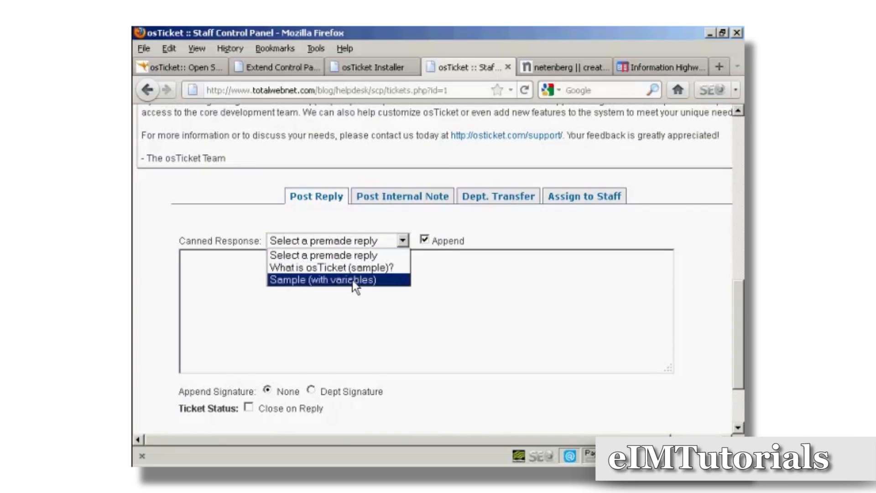
{"action": "left_click", "coordinate": [502, 223]}
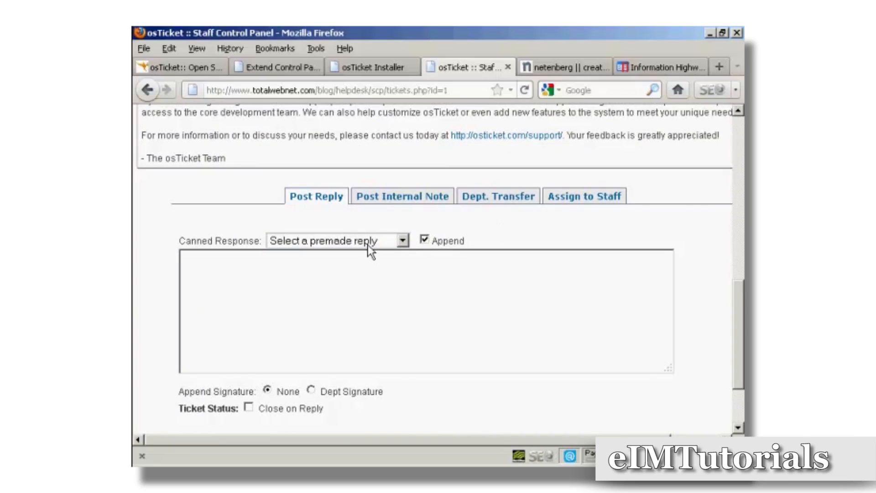
Step: Look over the internal note, department transfer and staff assignment forms, then go to Knowledge Base
{"action": "left_click", "coordinate": [414, 202]}
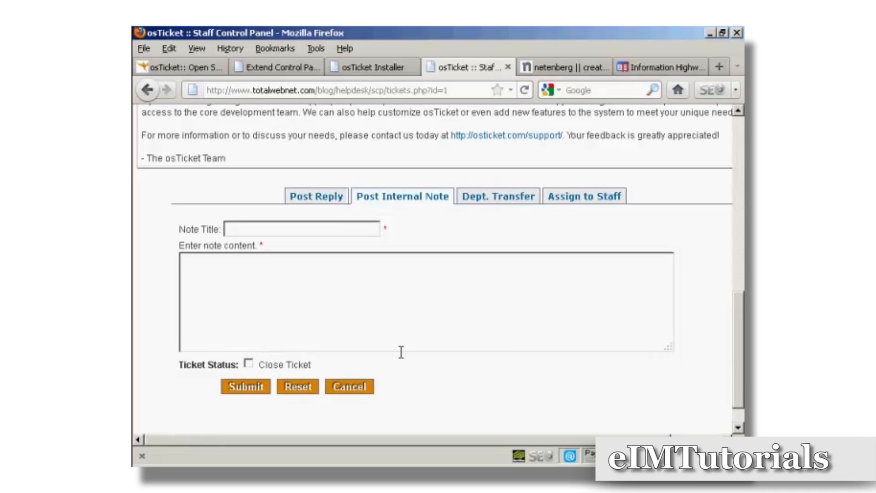
{"action": "left_click", "coordinate": [506, 206]}
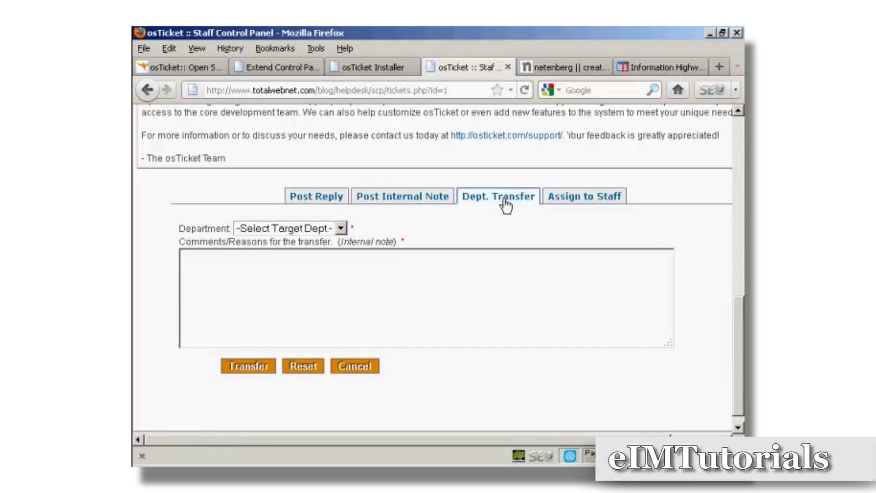
{"action": "left_click", "coordinate": [594, 200]}
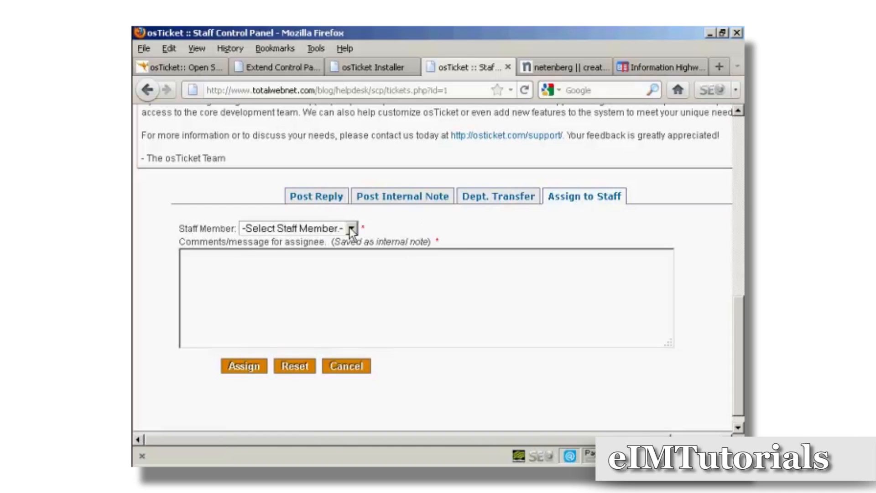
{"action": "left_click_drag", "start_coordinate": [740, 301], "coordinate": [738, 172]}
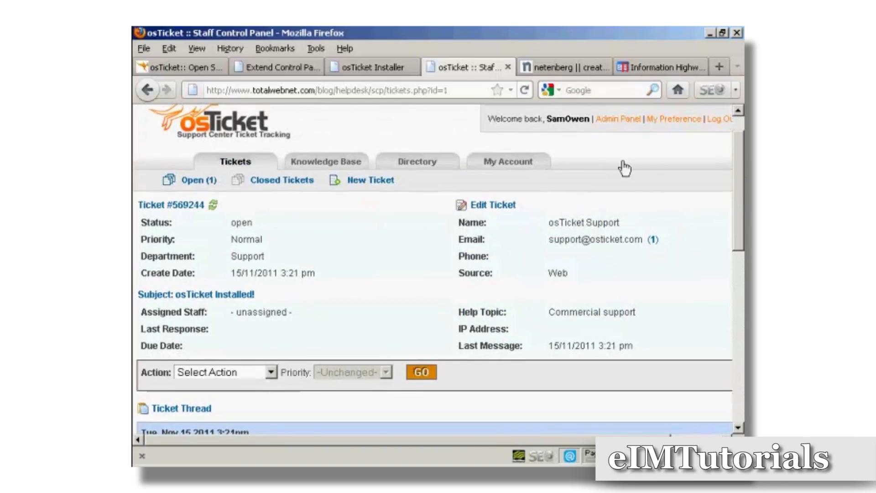
{"action": "left_click", "coordinate": [338, 164]}
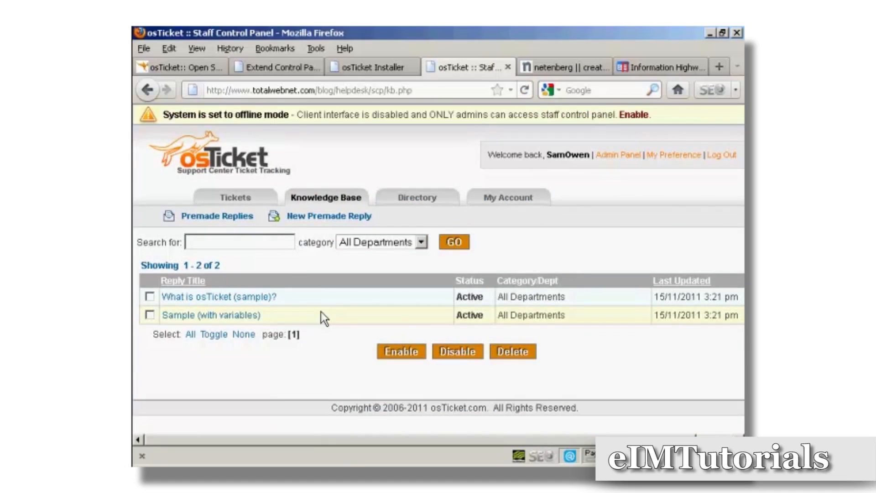
Step: Preview the new premade reply form's department options, go back to the replies list, then return to Tickets
{"action": "left_click", "coordinate": [340, 217]}
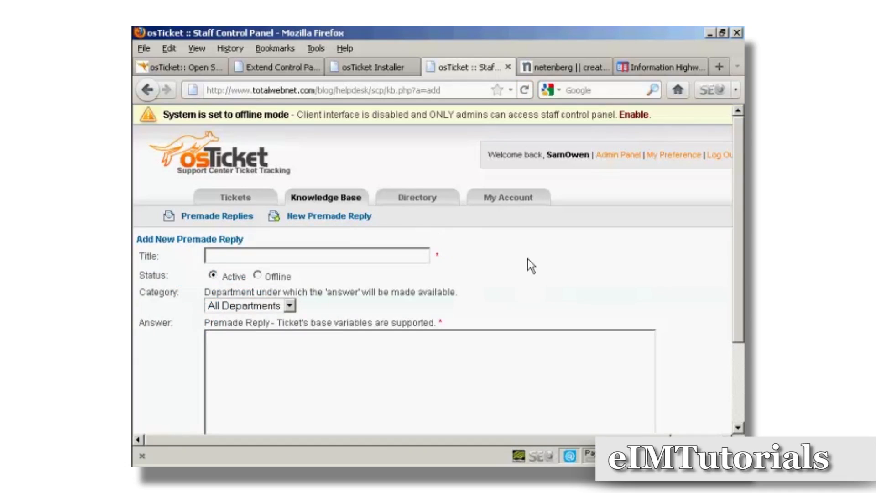
{"action": "scroll", "coordinate": [526, 260], "scroll_direction": "down", "scroll_amount": 3}
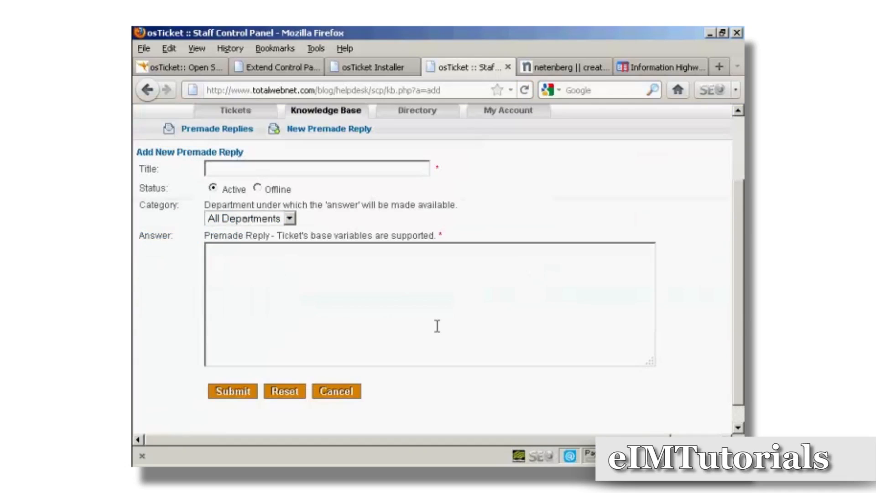
{"action": "left_click", "coordinate": [288, 219]}
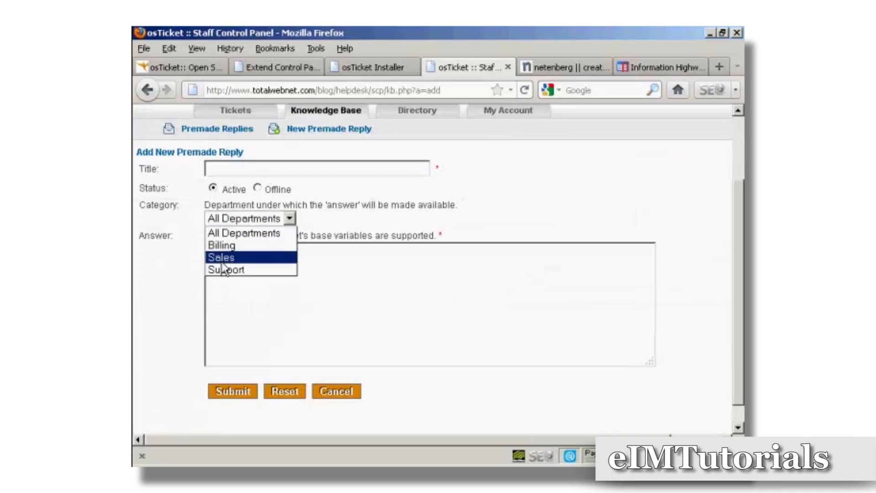
{"action": "left_click", "coordinate": [364, 220]}
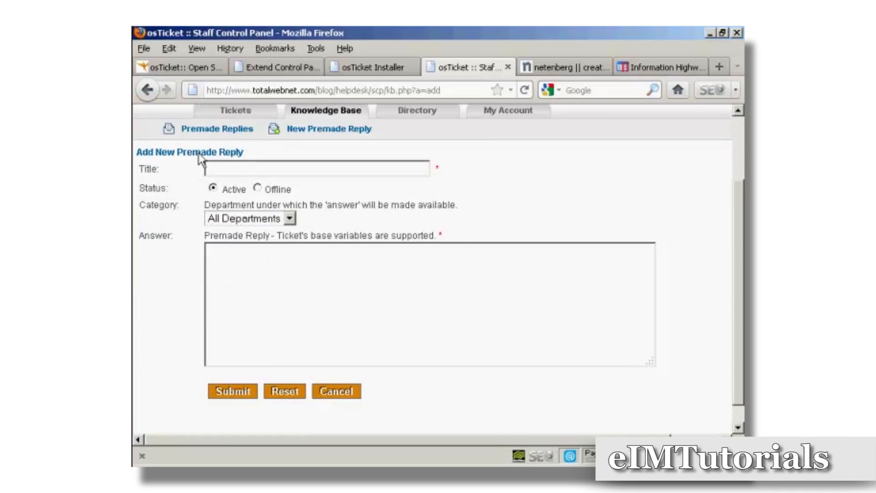
{"action": "left_click", "coordinate": [147, 93]}
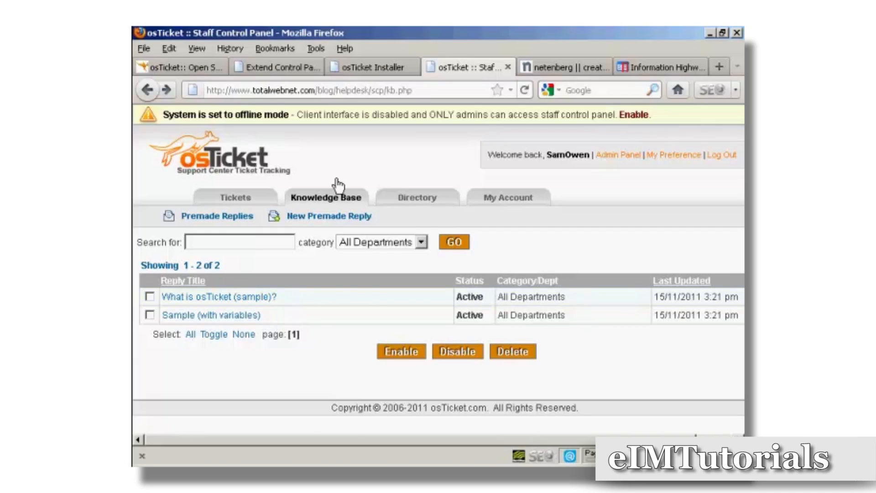
{"action": "left_click", "coordinate": [233, 199]}
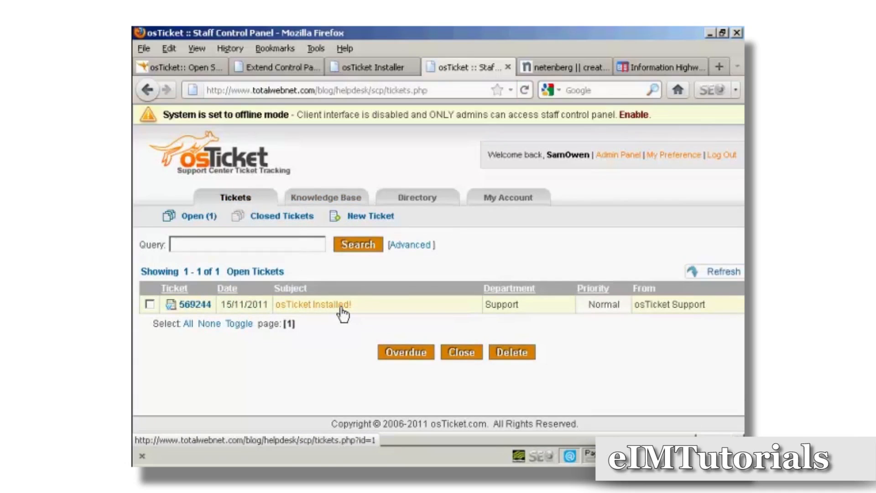
Step: Select the 'osTicket Installed!' ticket and close it, confirming with OK
{"action": "left_click", "coordinate": [150, 304]}
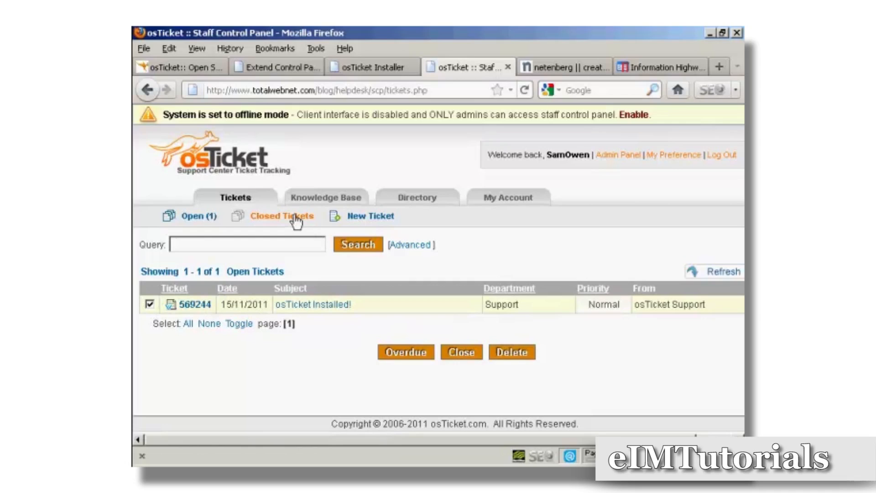
{"action": "left_click", "coordinate": [462, 355]}
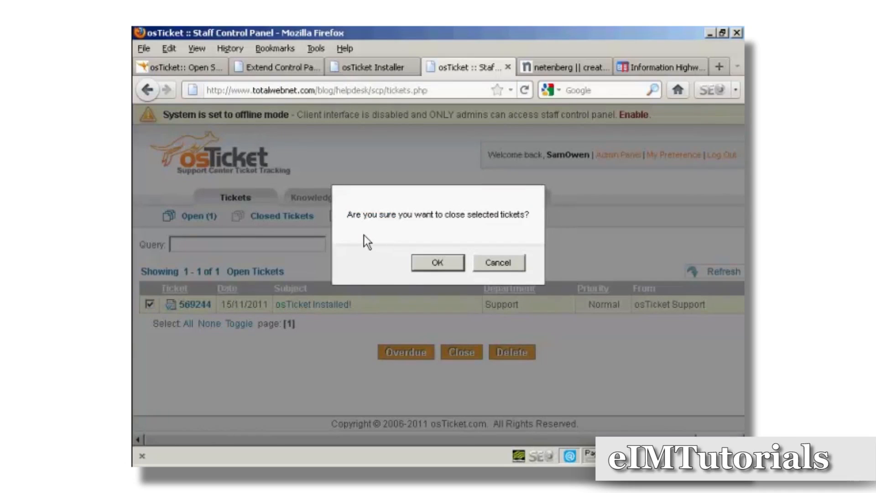
{"action": "left_click", "coordinate": [447, 265]}
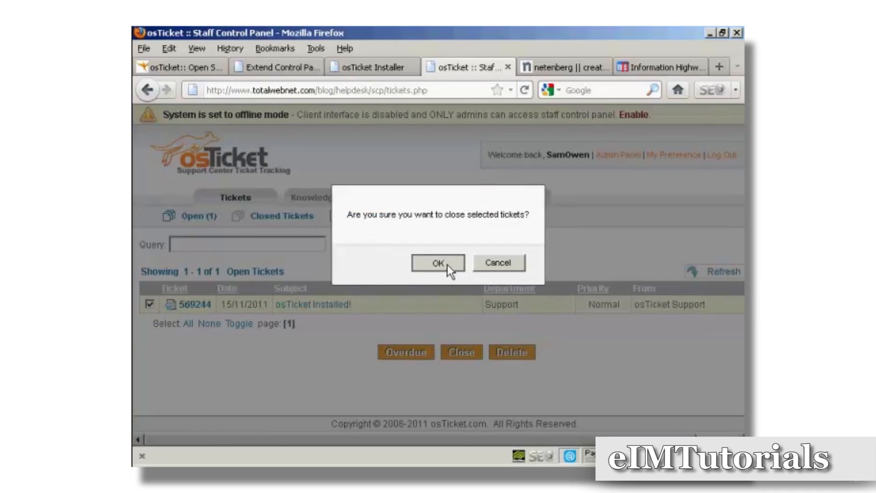